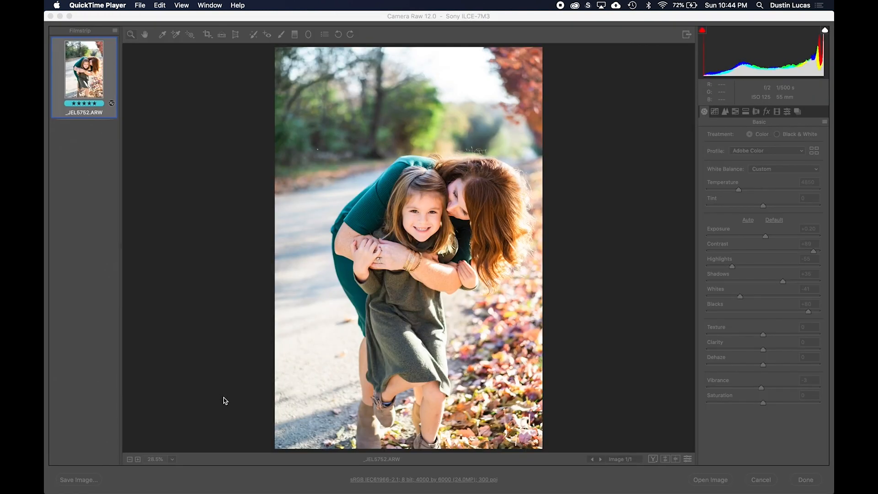
Step: Set the photo's white balance to As Shot and the exposure to 0
left_click(224, 400)
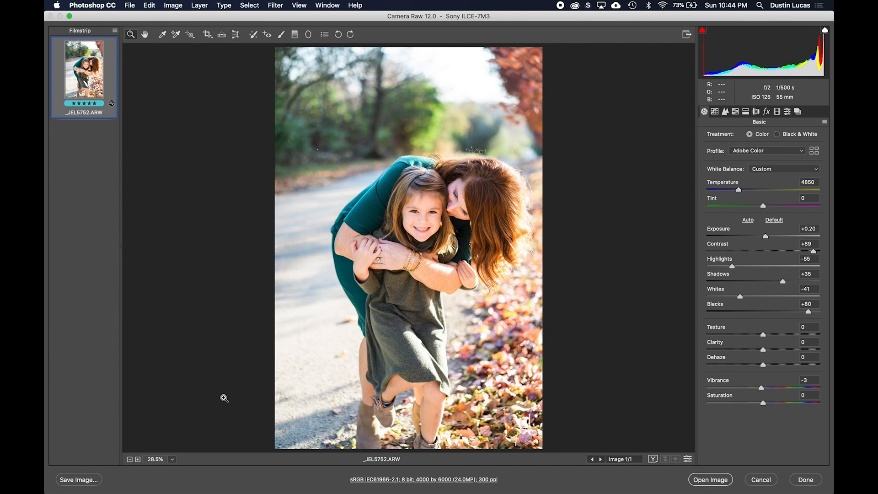
left_click(773, 169)
left_click(762, 108)
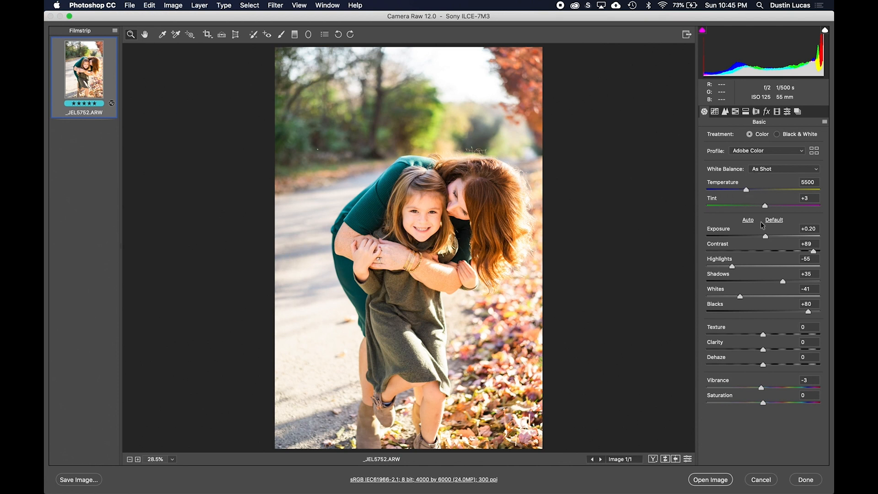
left_click(725, 229)
type("0")
key("Return")
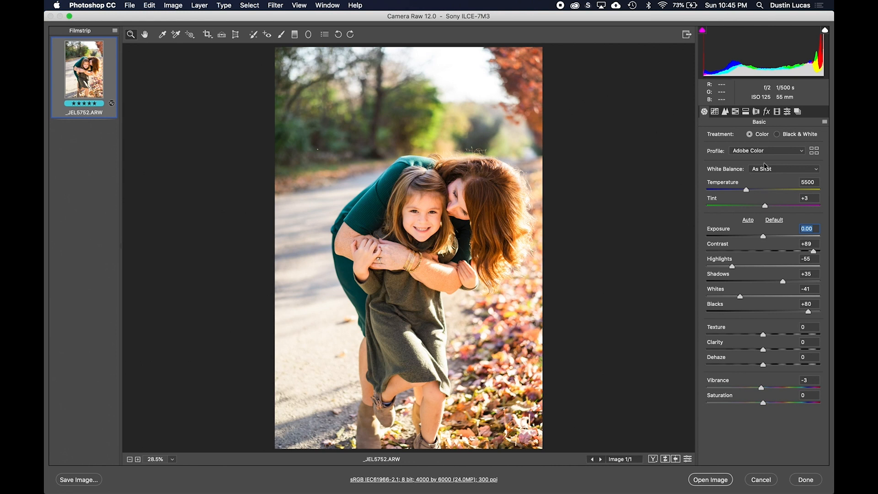
Step: Compare the Kodak Portra 400 Modern preset with the other Portra 400 preset in My Presets and apply the latter
left_click(747, 151)
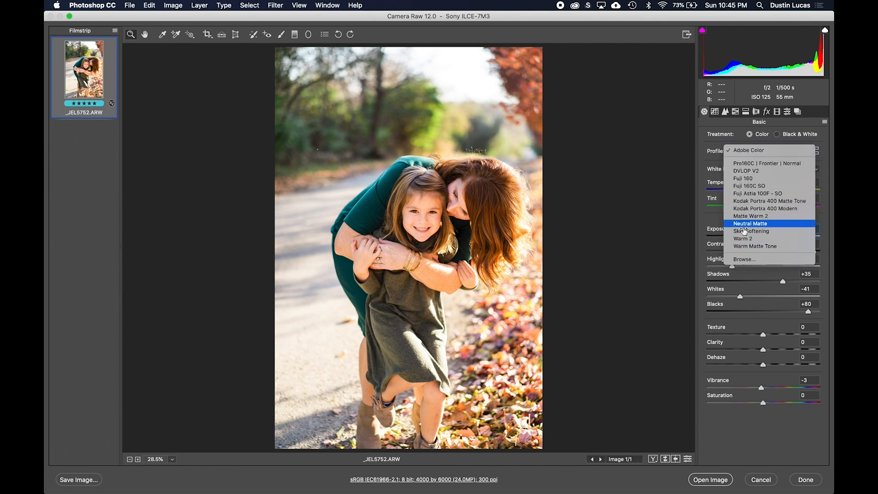
left_click(745, 154)
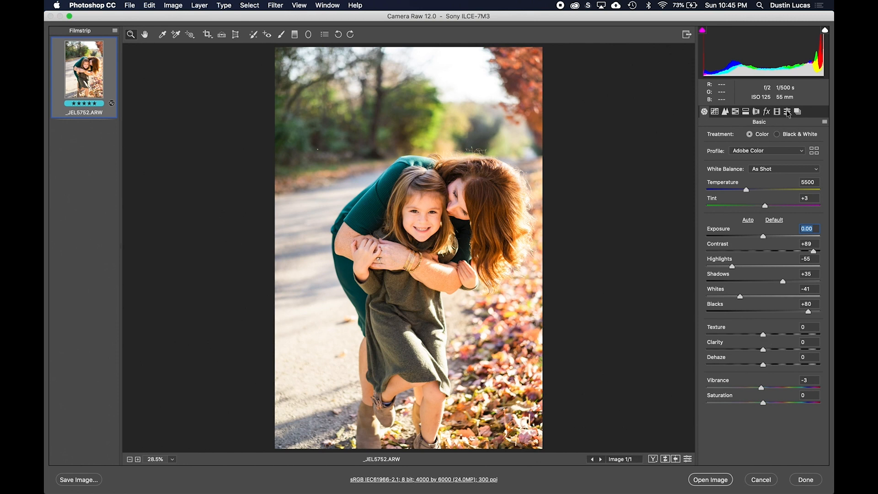
left_click(786, 112)
left_click(704, 147)
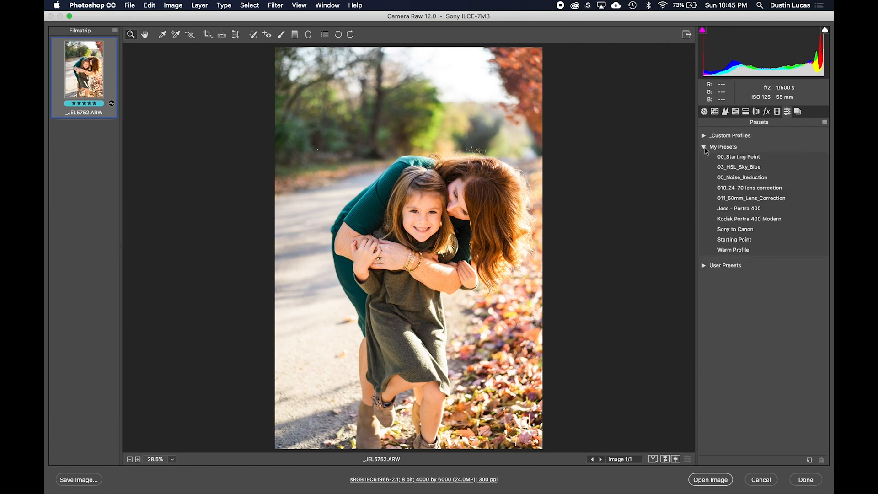
left_click(728, 210)
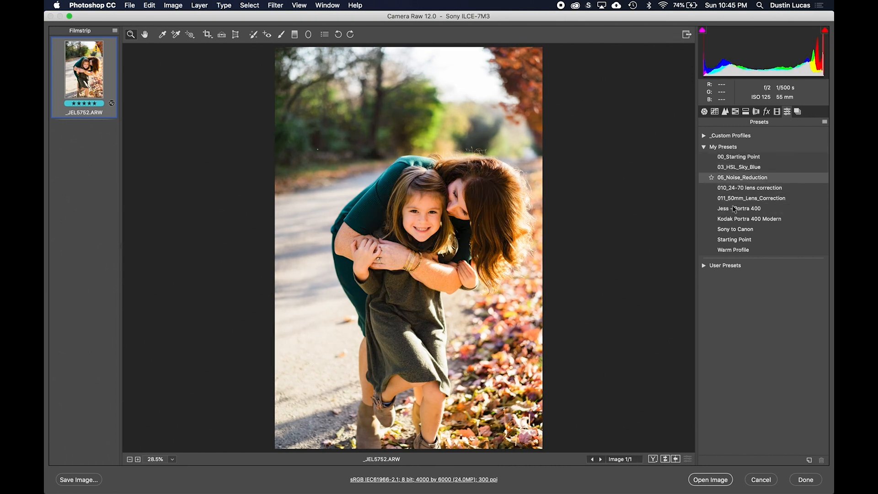
left_click(733, 219)
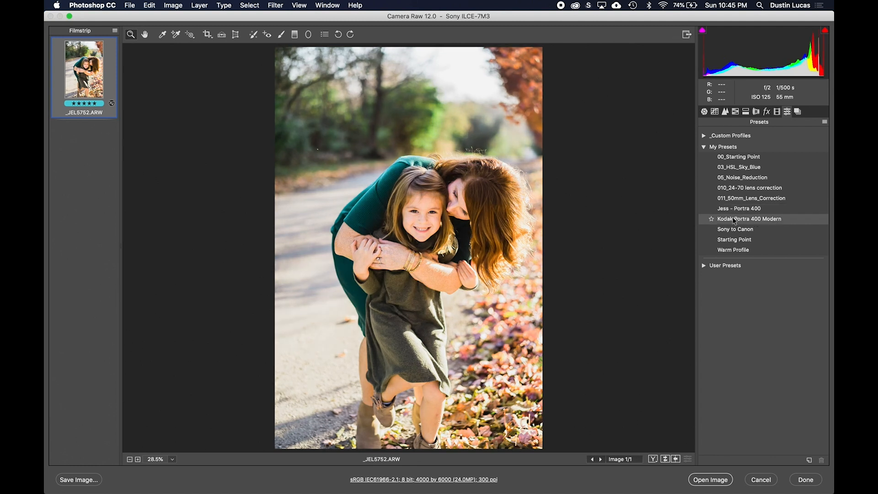
left_click(732, 210)
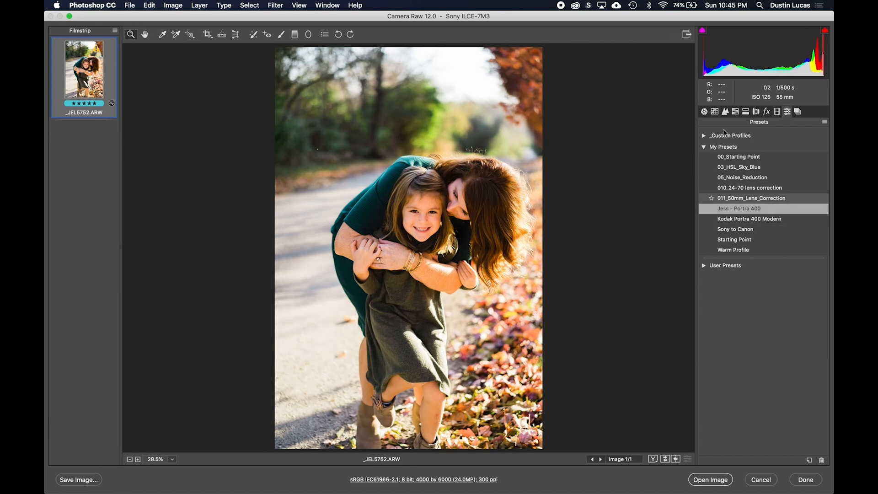
Step: Change the photo's profile to Adobe Color from the Adobe Raw profile group
left_click(704, 112)
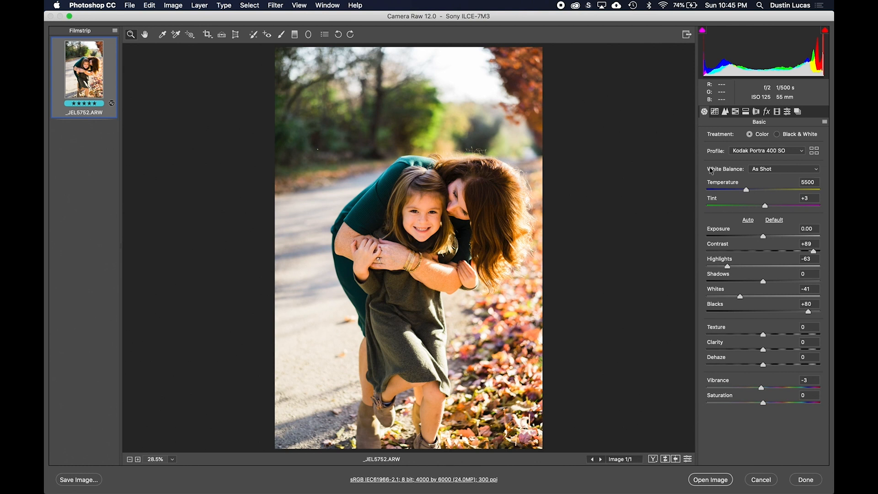
left_click(745, 151)
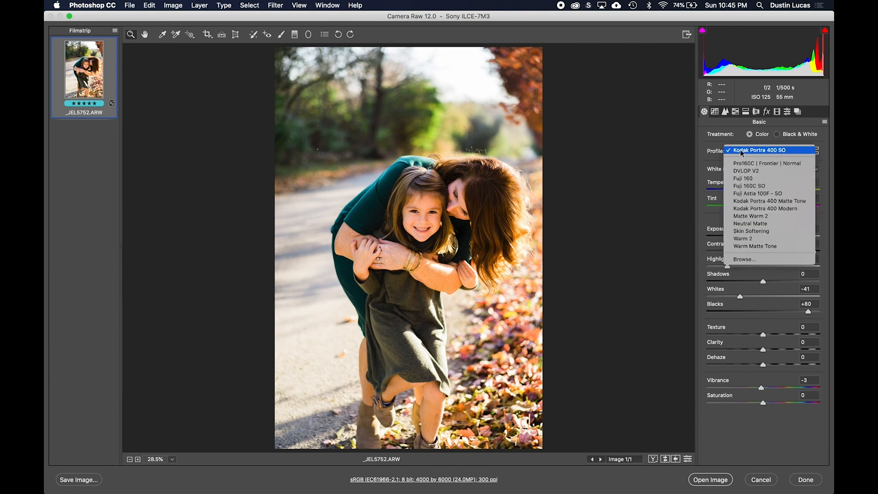
left_click(716, 153)
left_click(745, 152)
left_click(743, 259)
scroll(730, 238, "up", 5)
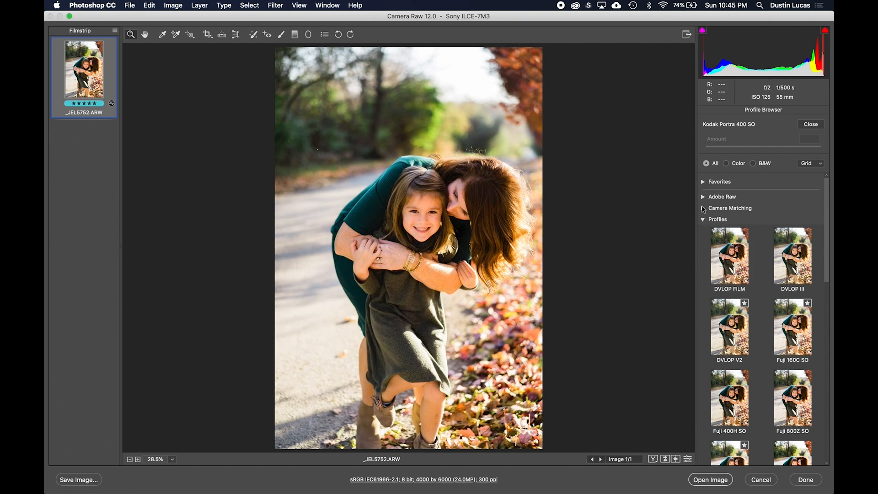
left_click(703, 197)
left_click(730, 234)
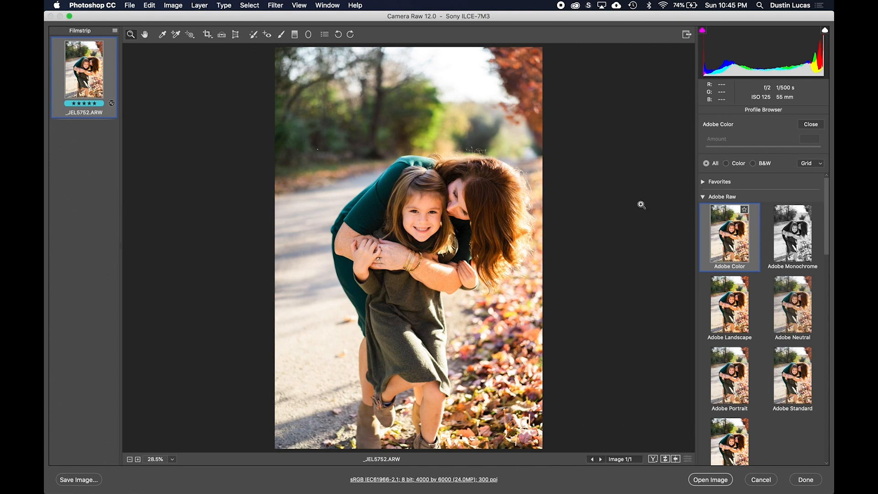
left_click(806, 125)
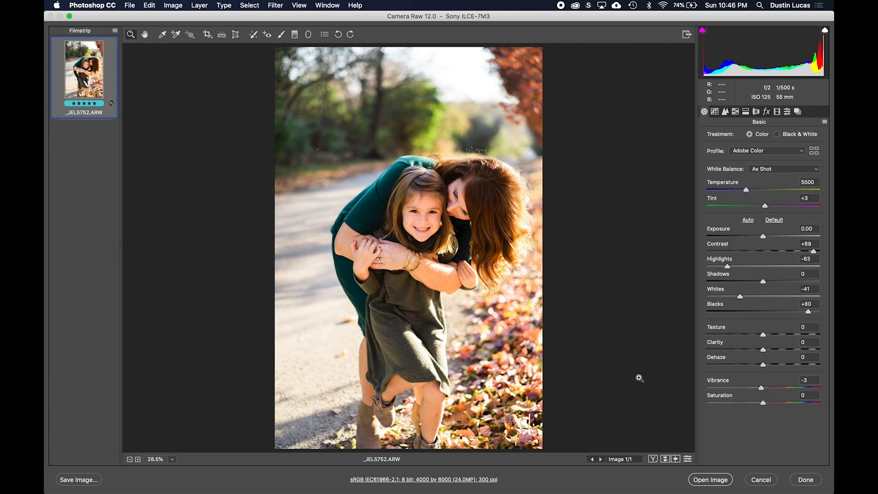
Step: Show the photo in a side-by-side before/after comparison, swap the two versions' settings, and reset all edits
left_click(652, 459)
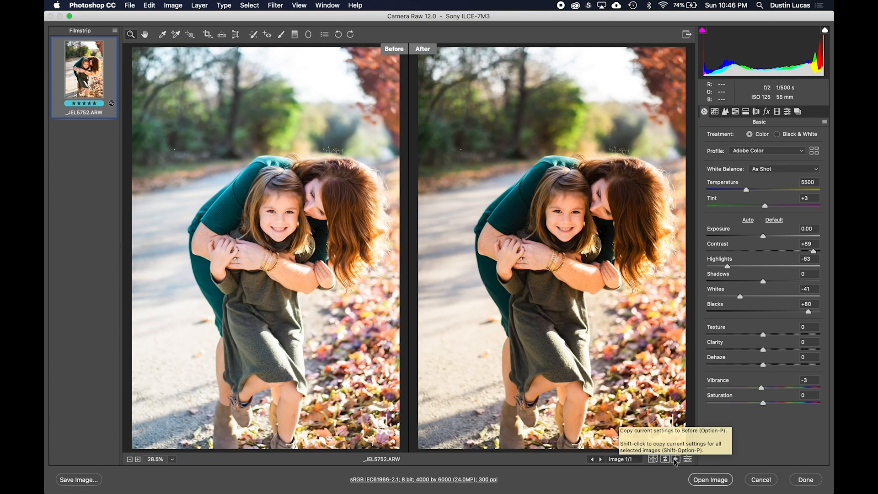
left_click(665, 460)
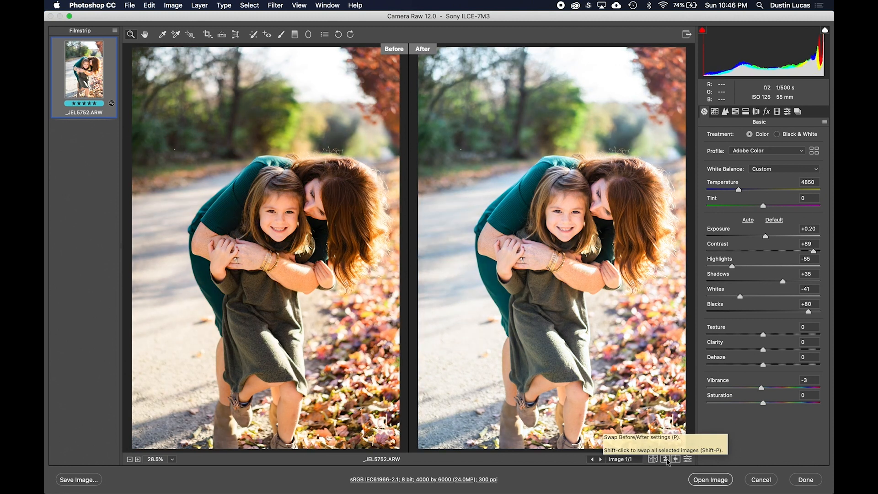
key("alt")
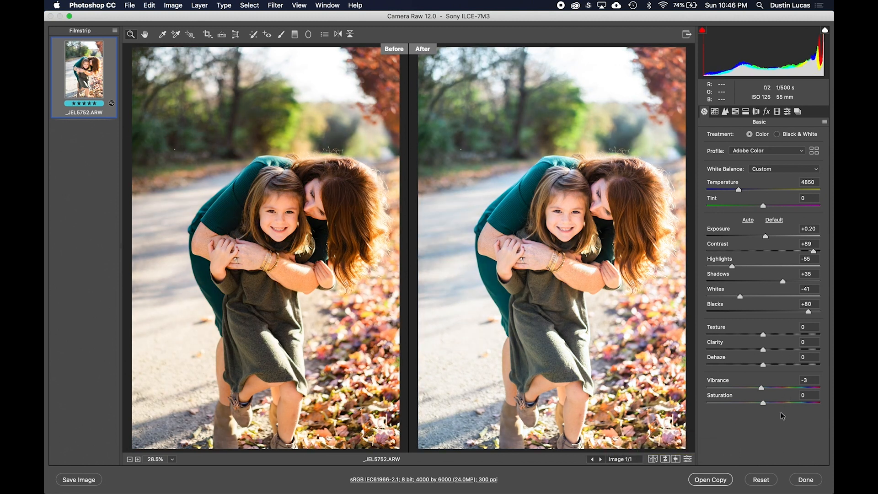
key("alt")
left_click(761, 479, "alt")
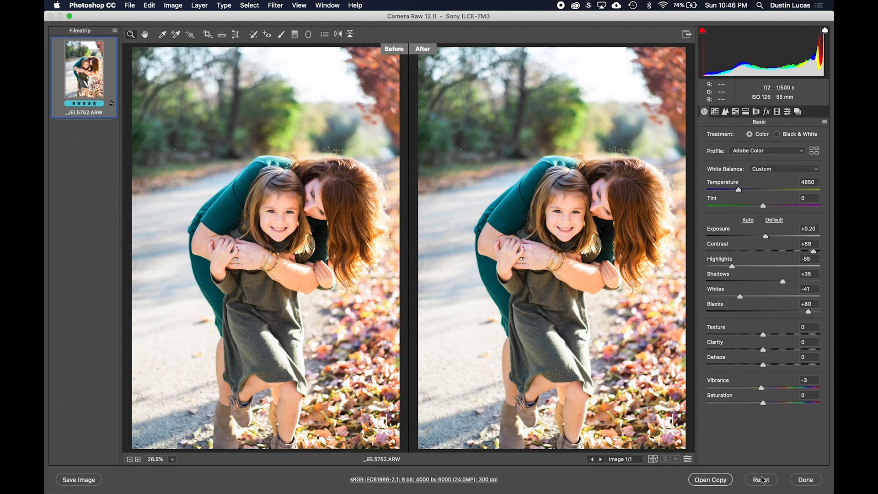
key("alt")
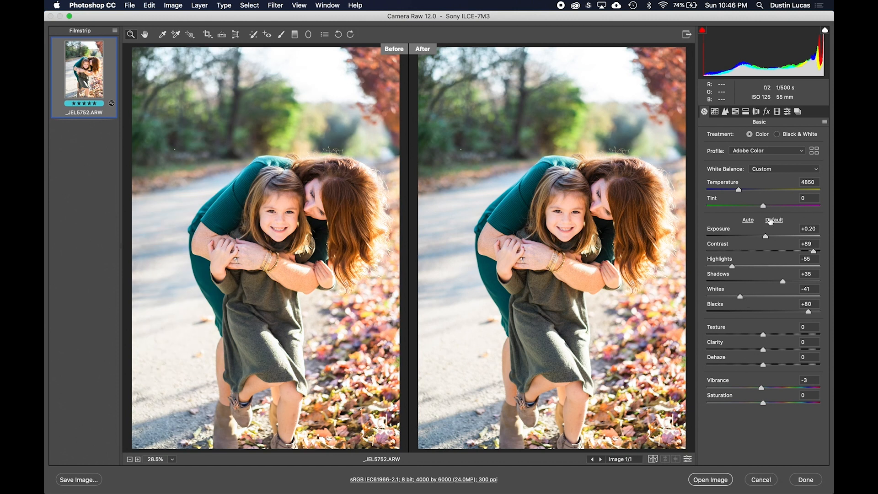
Step: Return the basic tone adjustments to their defaults and swap that unedited version into the Before view
left_click(770, 221)
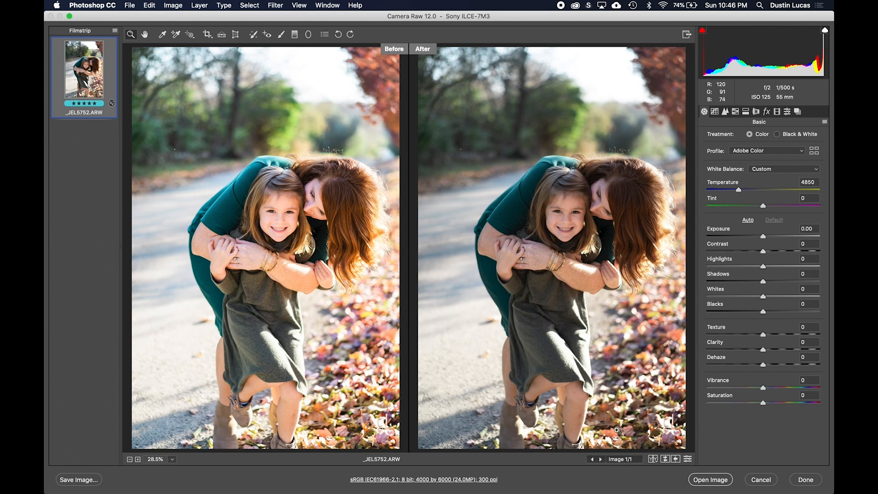
left_click(664, 459)
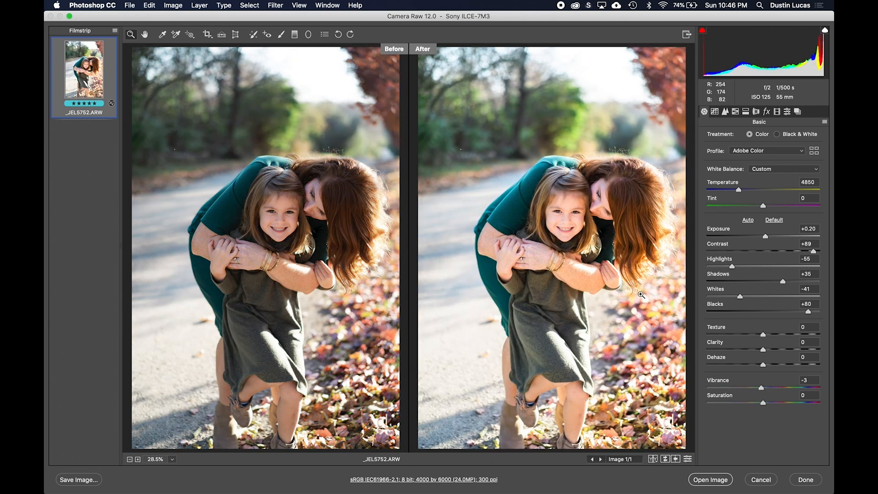
Step: Set the After version's exposure to 0 and its white balance to As Shot
left_click(724, 230)
double_click(724, 230)
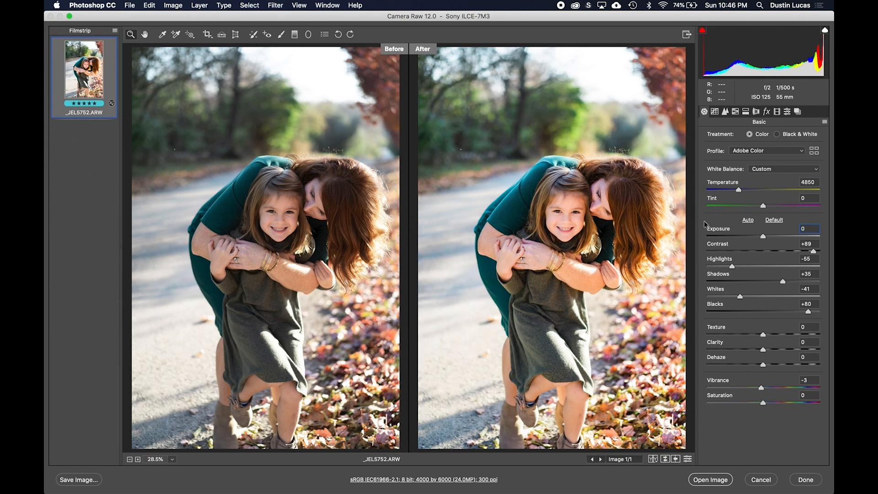
left_click(760, 169)
left_click(762, 108)
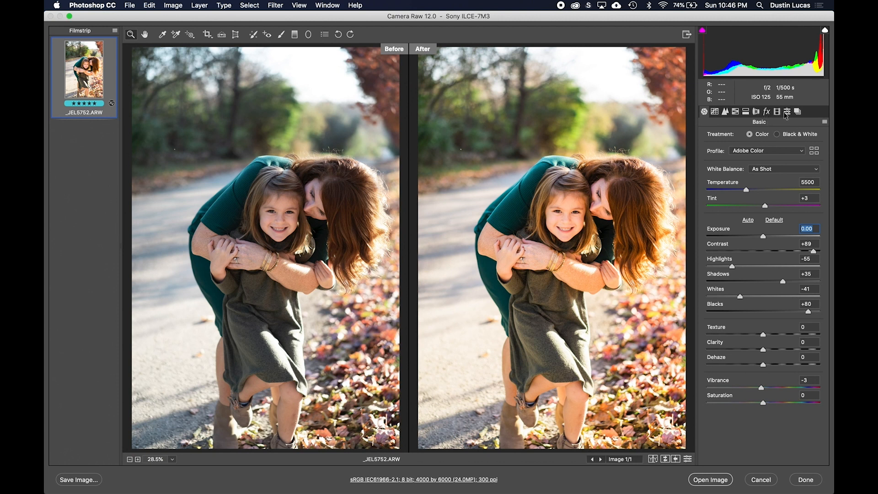
Step: Apply the non-Modern Portra 400 preset from My Presets to the photo
left_click(786, 112)
left_click(738, 209)
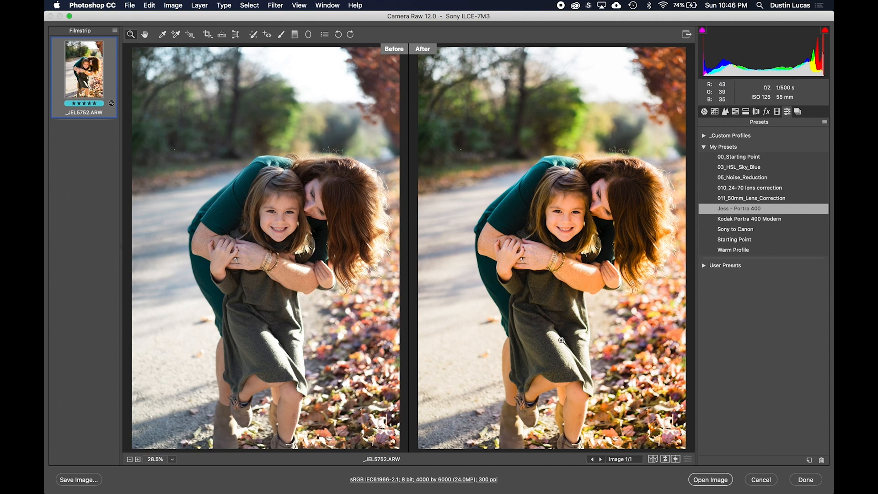
left_click(703, 147)
Step: Shape the RGB point curve by lifting the shadows, anchoring the midtones at input 130, output 127, and lowering the highlights to input 233, output 231
left_click(705, 112)
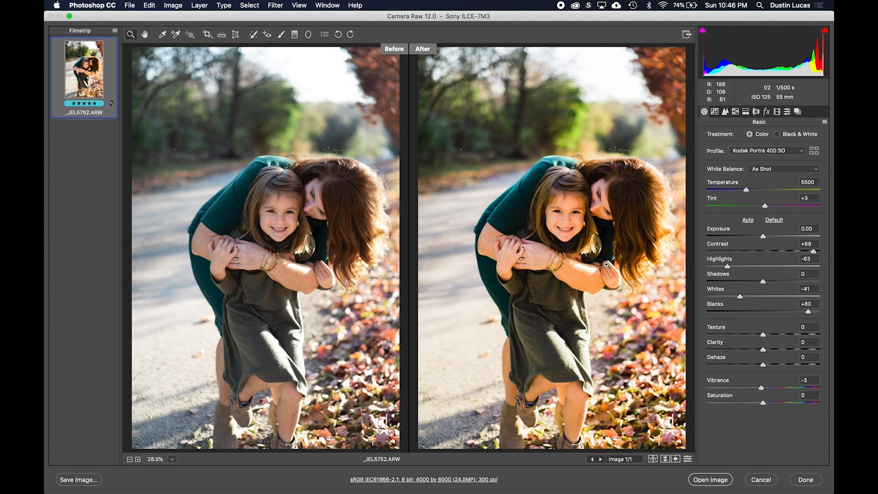
left_click(725, 112)
left_click(713, 112)
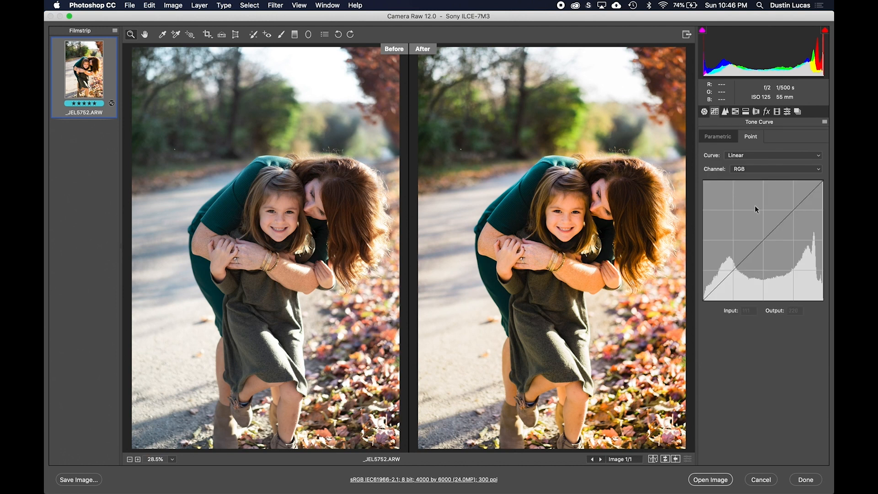
left_click(727, 139)
left_click(750, 137)
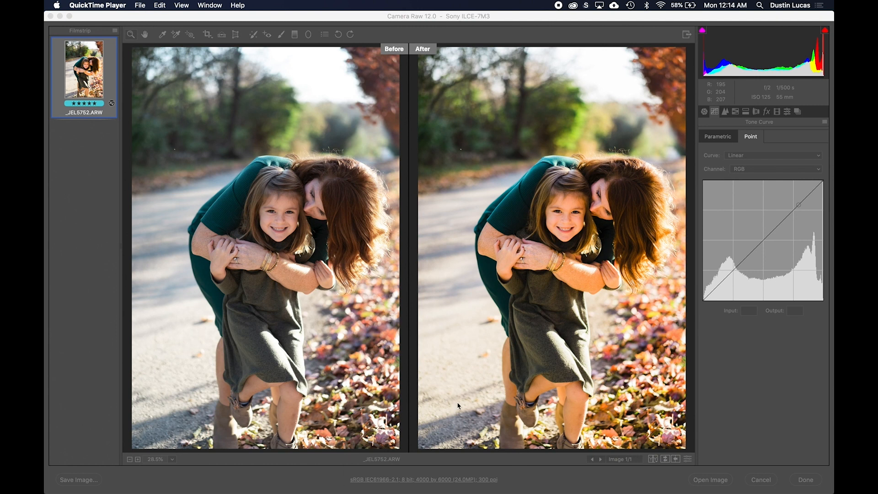
left_click(706, 303)
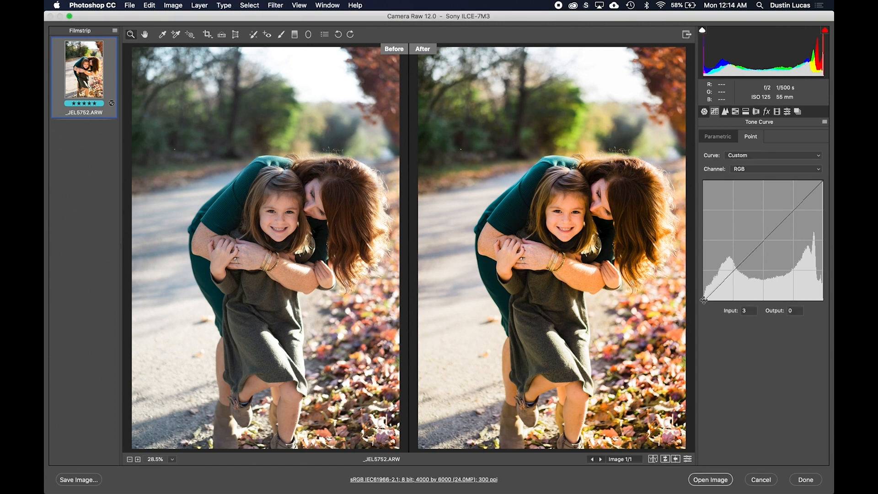
left_click_drag(704, 301, 713, 289)
left_click(764, 241)
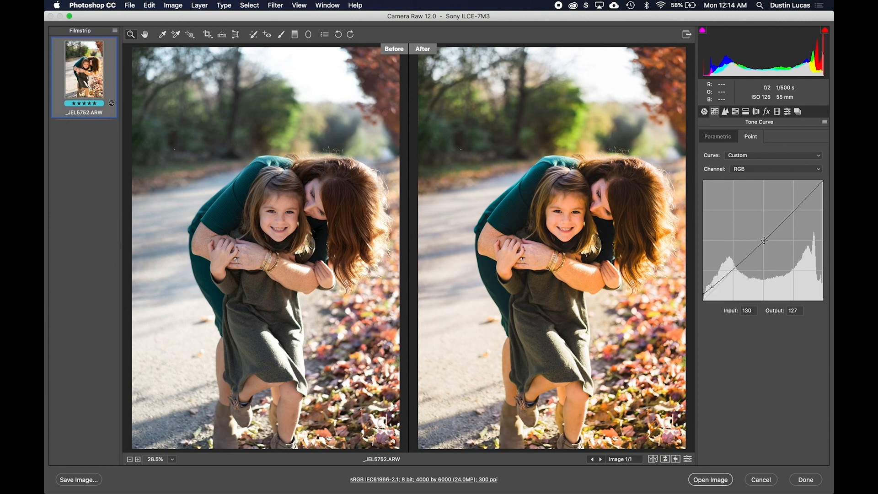
mouse_move(821, 181)
left_mouse_down()
mouse_move(827, 189)
mouse_move(812, 192)
left_mouse_up()
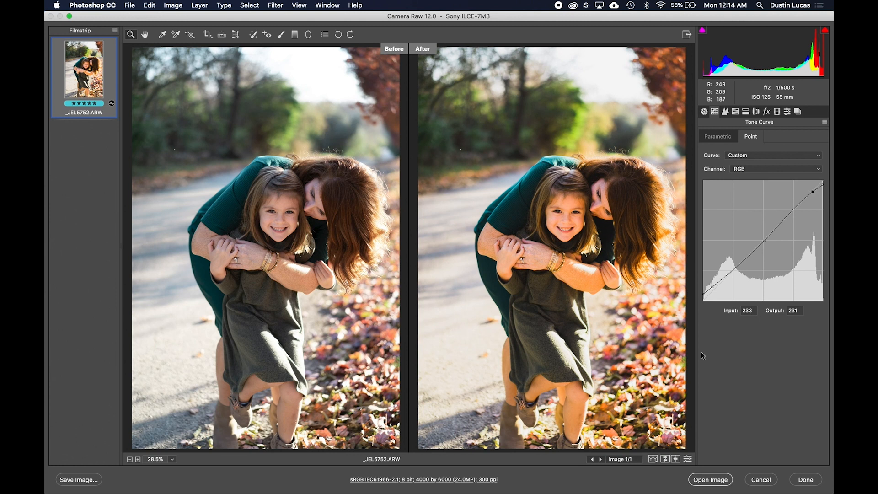
Step: Examine the photo's basic tone, sharpening, noise reduction, lens correction and color calibration settings
left_click(704, 112)
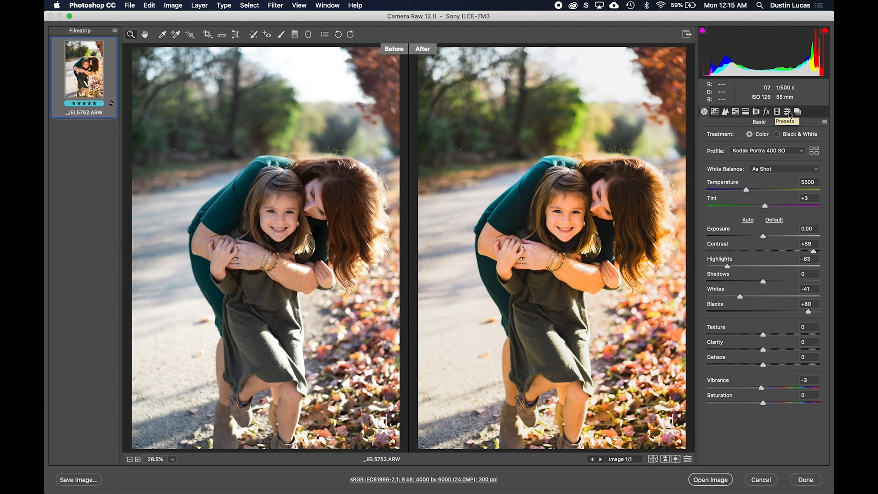
left_click(787, 111)
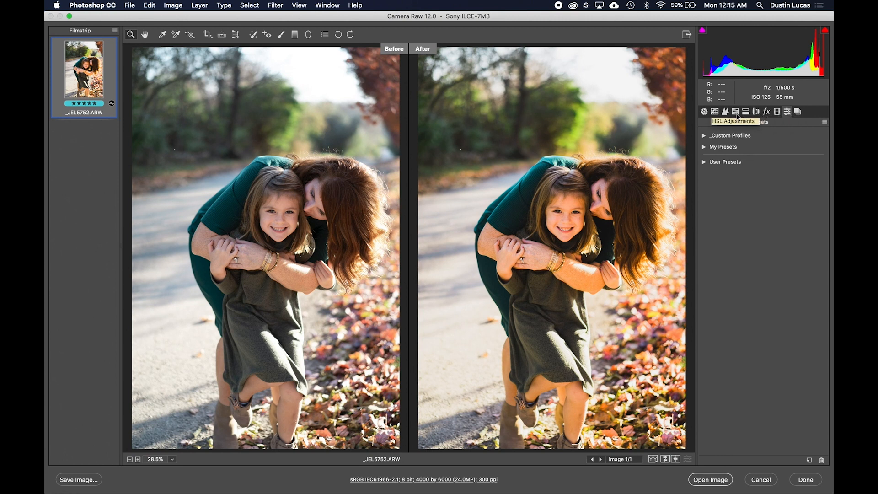
left_click(725, 112)
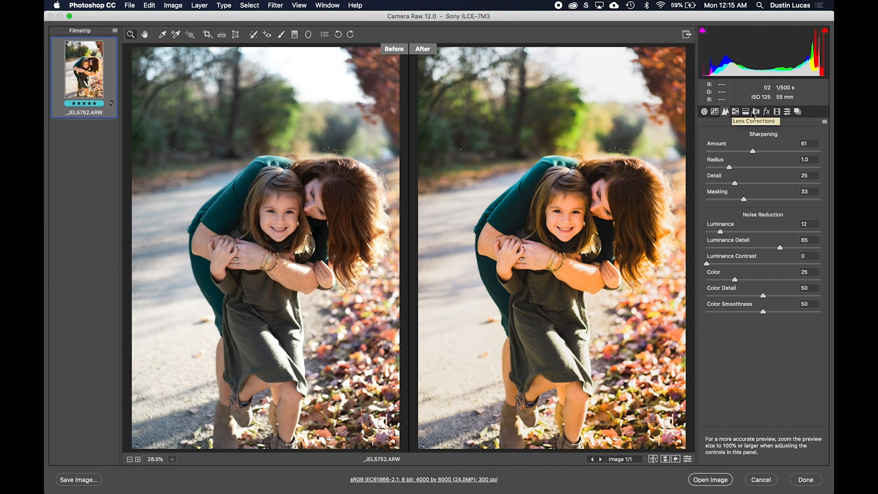
left_click(755, 113)
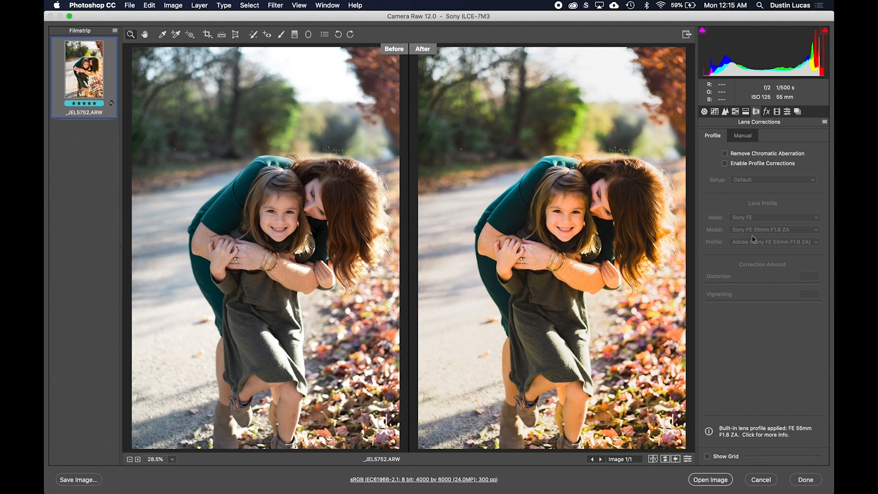
left_click(785, 113)
left_click(777, 113)
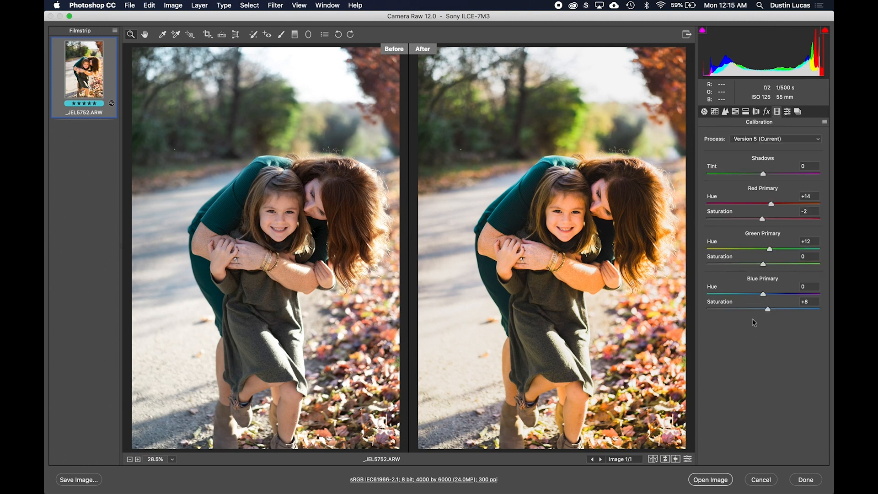
Step: Set the hue and saturation of the red, green and blue primaries in Calibration to 0
left_click(726, 305)
key("alt")
key("alt")
type("000")
double_click(808, 211)
type("0")
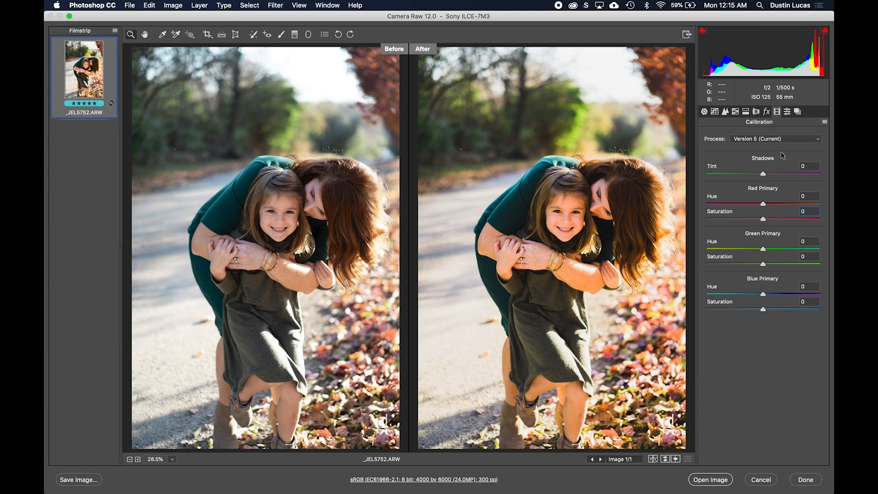
Step: Set the sharpening amount to 40 and the luminance noise reduction to 0 in the Detail settings
left_click(757, 113)
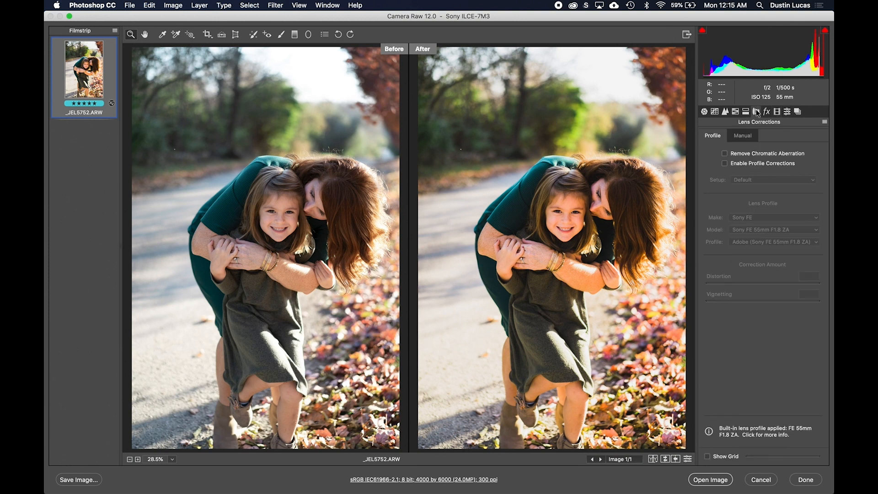
left_click(725, 112)
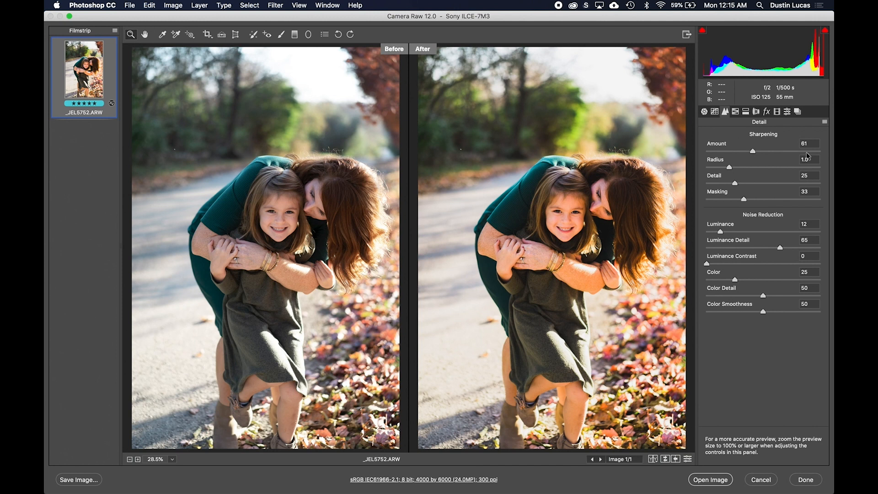
type("40")
key("Tab")
key("Tab")
key("Tab")
key("Tab")
type("0")
key("Tab")
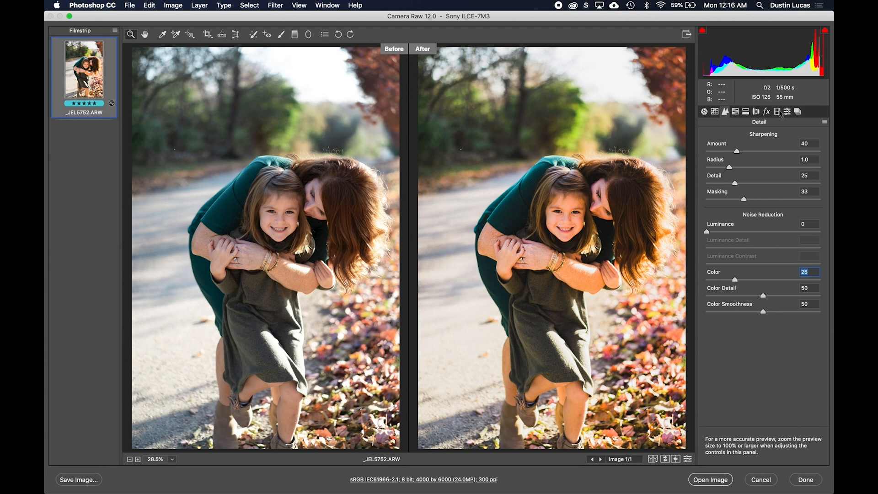
Step: Create a new profile named "Kodak Portra 400 - Matte Tone" in the MY PROFILES group from the current image settings
left_click(786, 113)
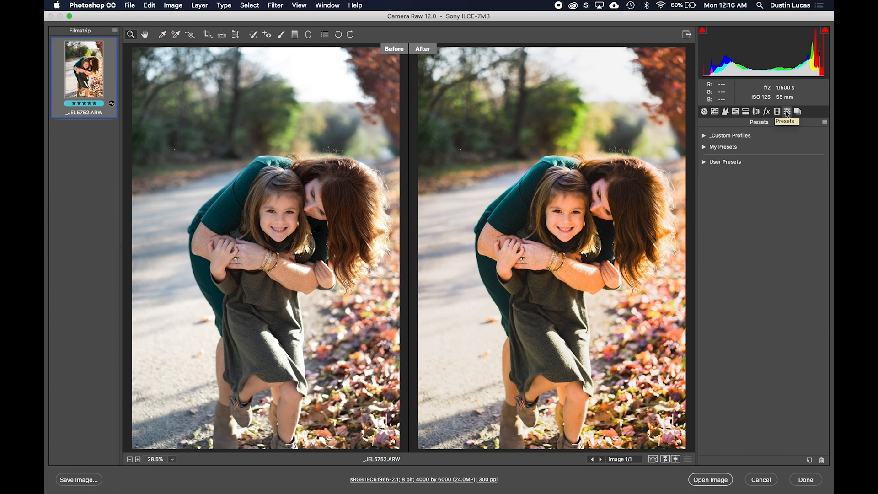
key("alt")
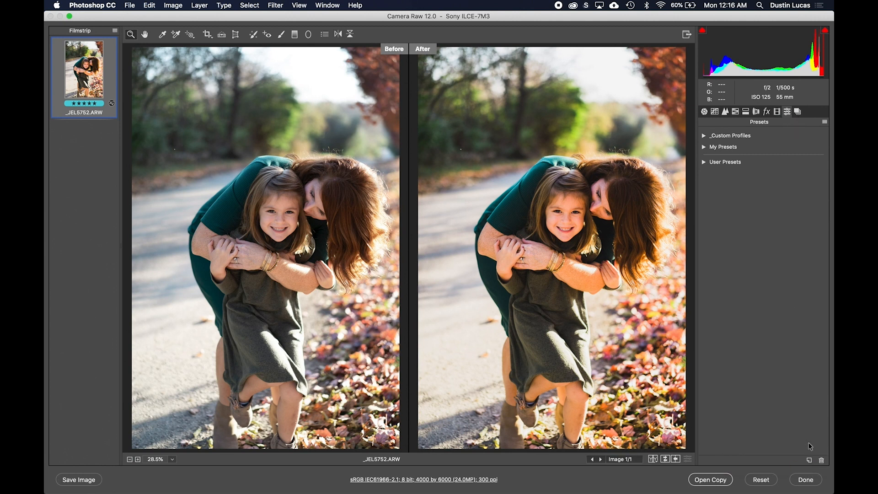
left_click(809, 460)
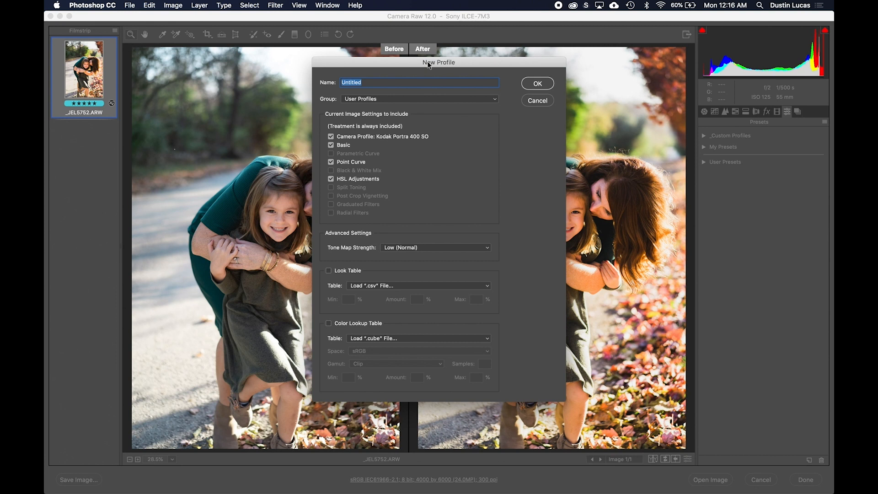
type("Kodak Portra 400 - Matte Tone")
left_click(369, 98)
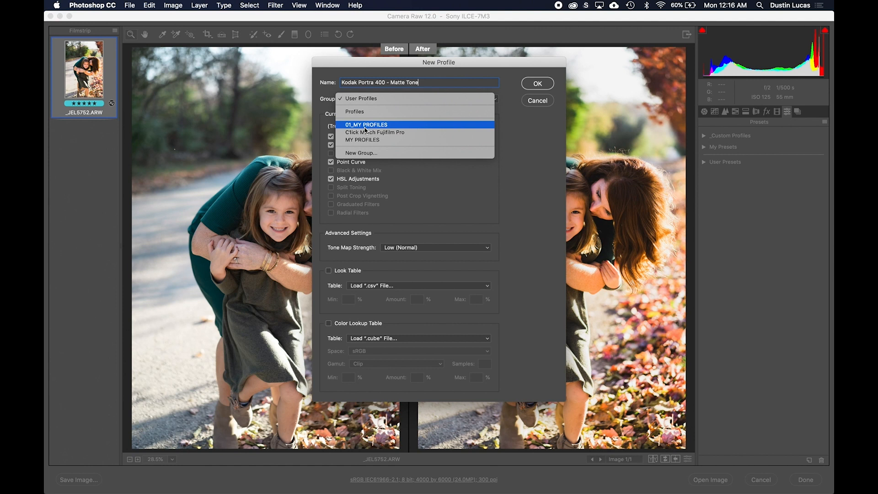
left_click(370, 139)
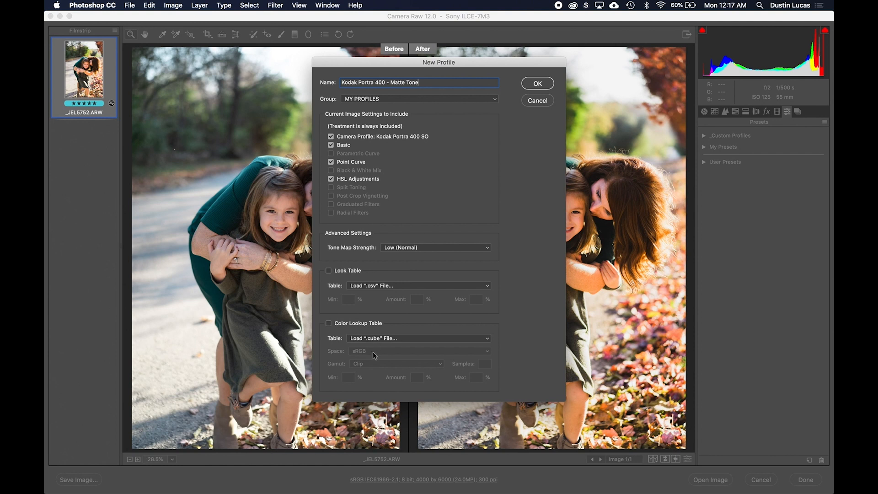
left_click(530, 85)
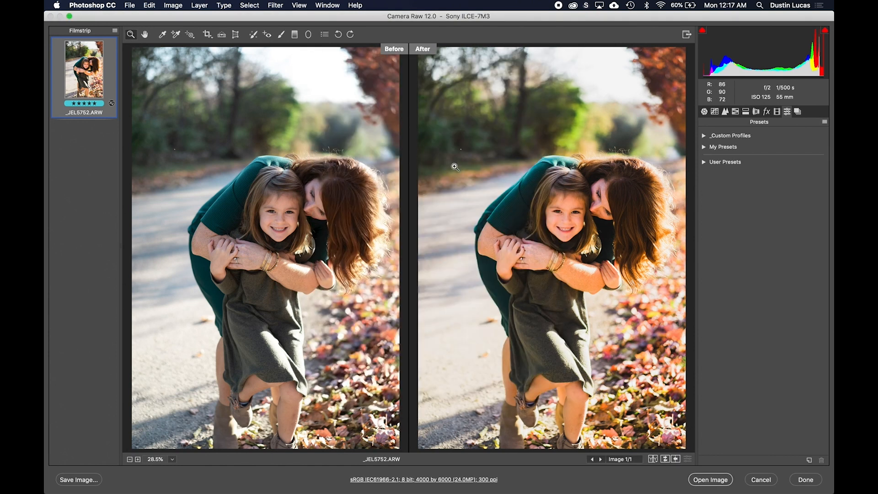
Step: Switch to Lightroom Classic and quit it, closing the open catalog
key("super+Tab")
key("super+Tab")
key("super+Tab")
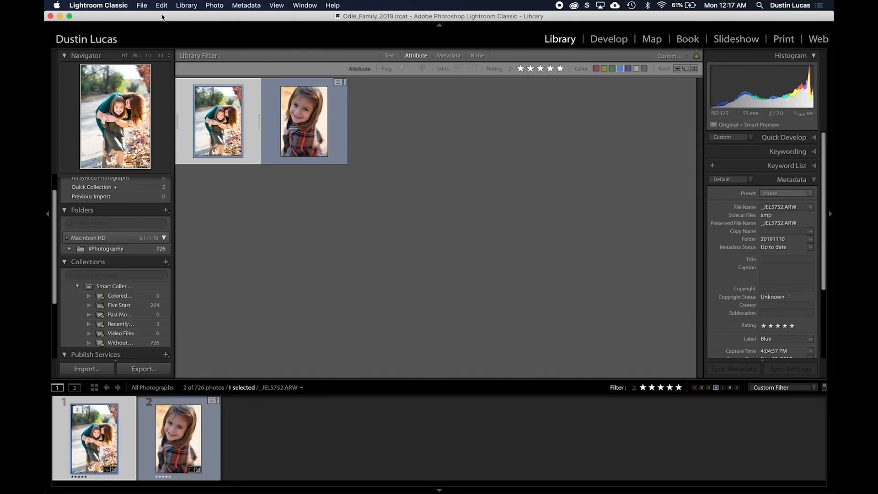
left_click(141, 6)
left_click(290, 288)
key("super+comma")
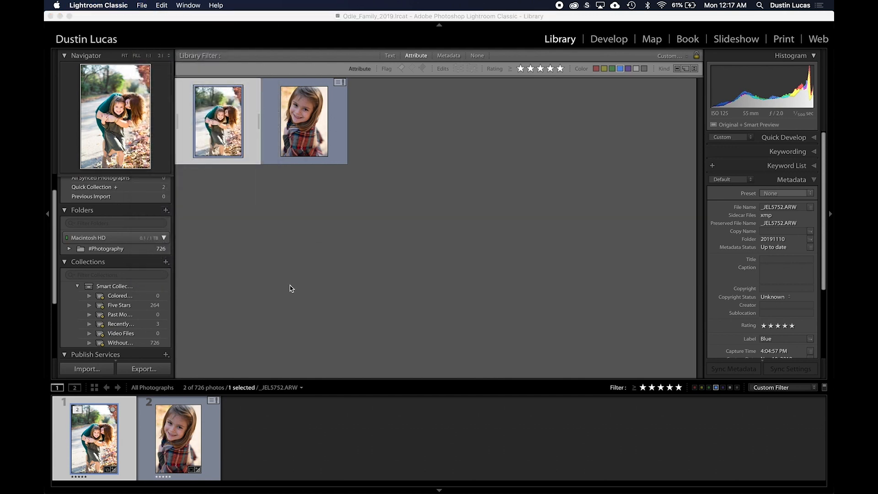
left_click(488, 210)
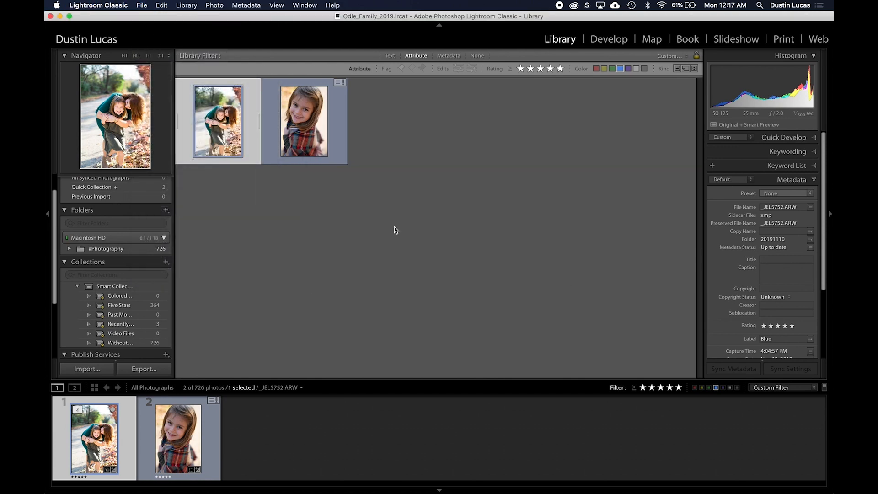
Step: Switch to Finder and browse to the Shutter_Magazine folder in Documents in a new window
key("super+Tab")
key("super+Tab")
key("super+Tab")
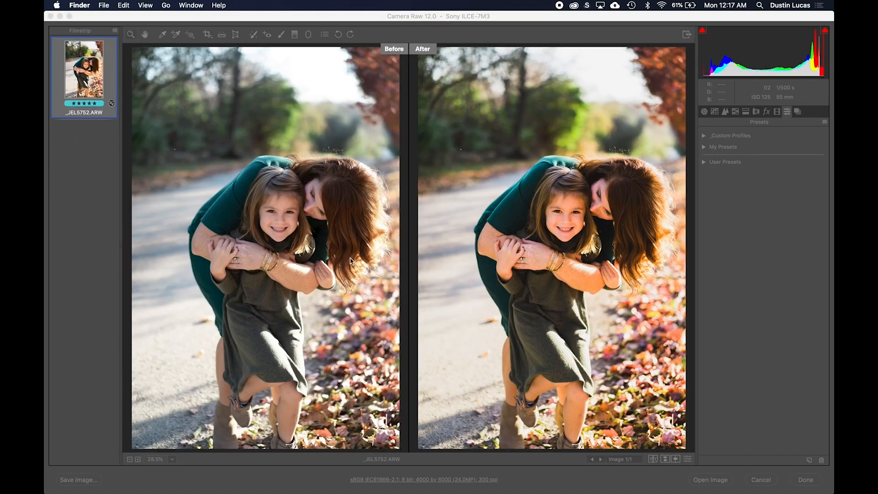
key("super+n")
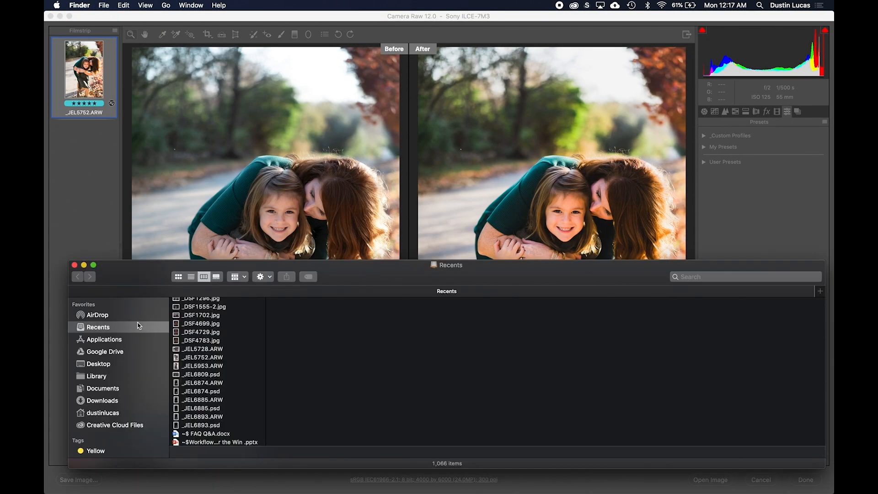
left_click(96, 368)
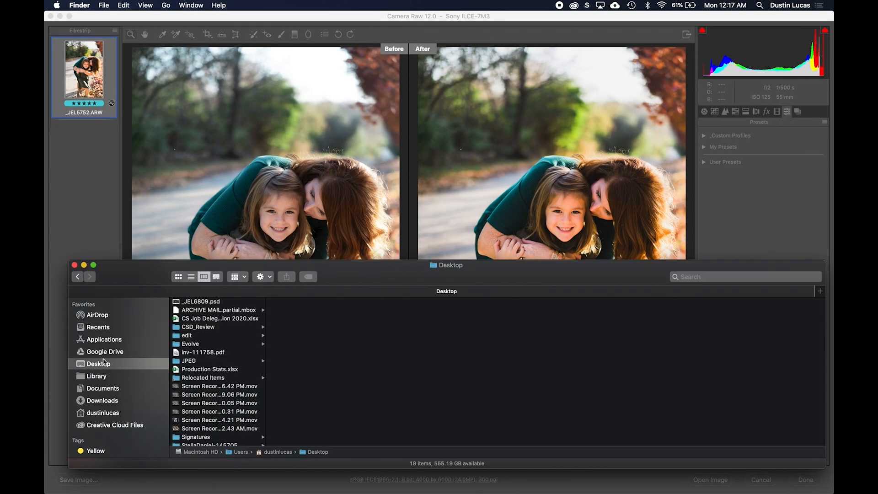
left_click(113, 393)
left_click(201, 336)
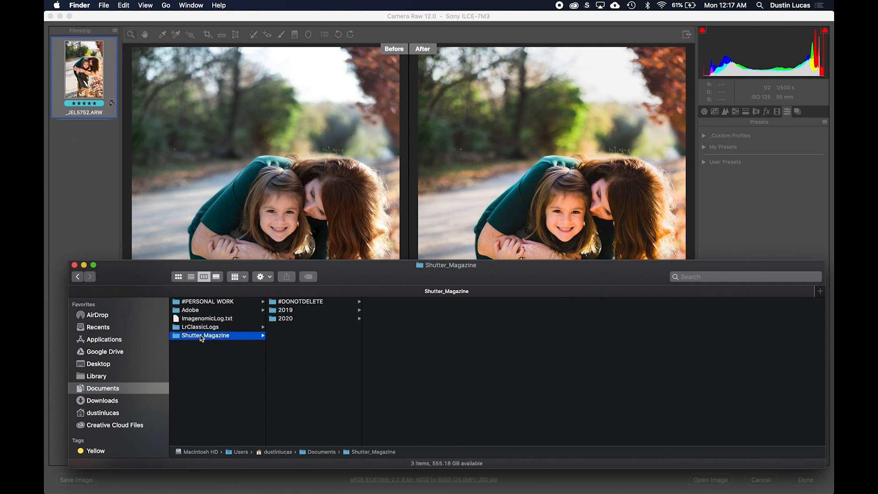
Step: Browse through 2020, 02_February and 02_Lightroom to the family's catalog folder and open its .lrcat file in Lightroom Classic
left_click(297, 318)
key("Right")
key("Down")
key("Right")
key("Down")
key("Right")
key("Right")
key("Down")
key("Down")
key("Down")
key("Down")
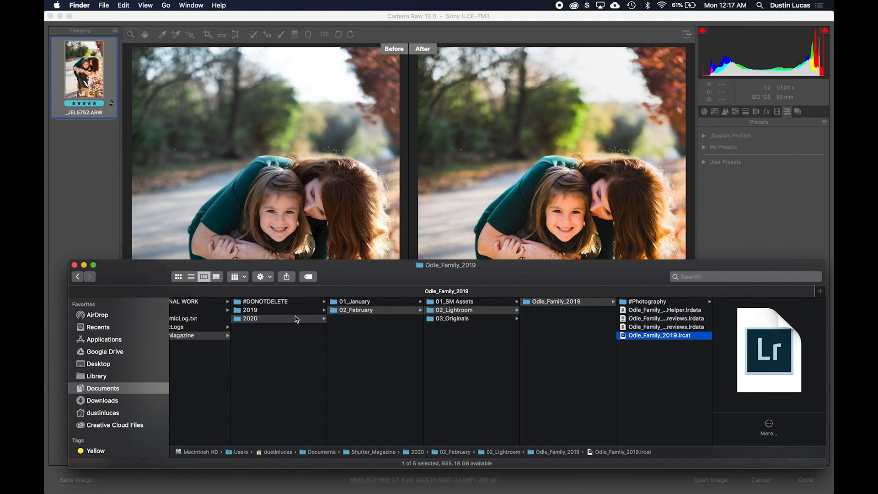
double_click(659, 335)
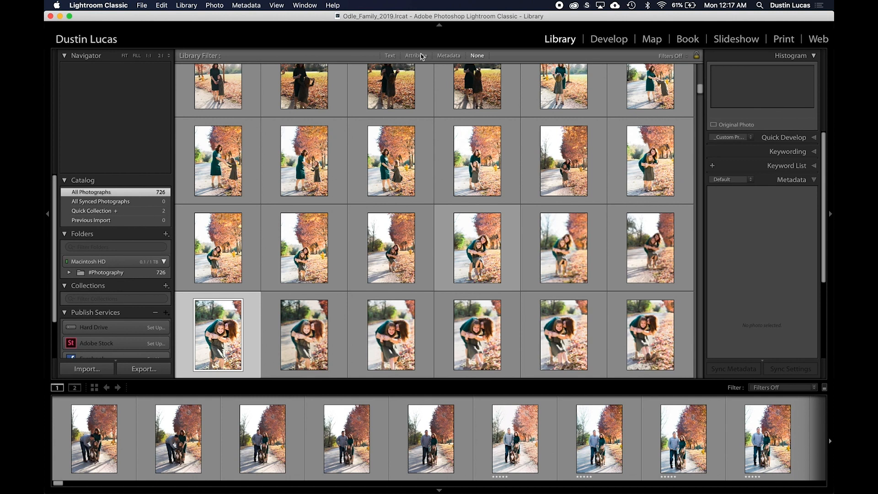
Step: Filter the library by attribute and show the _JEL5752.ARW portrait in a before/after comparison in Develop
left_click(416, 56)
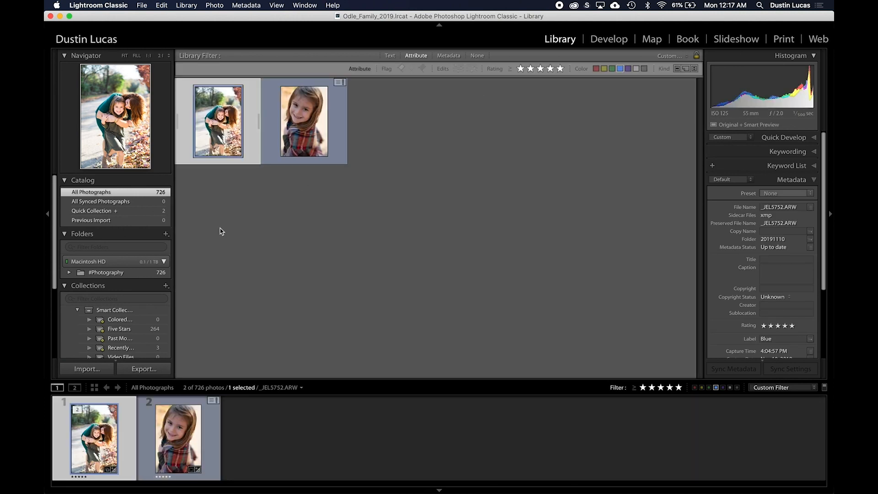
key("e")
key("d")
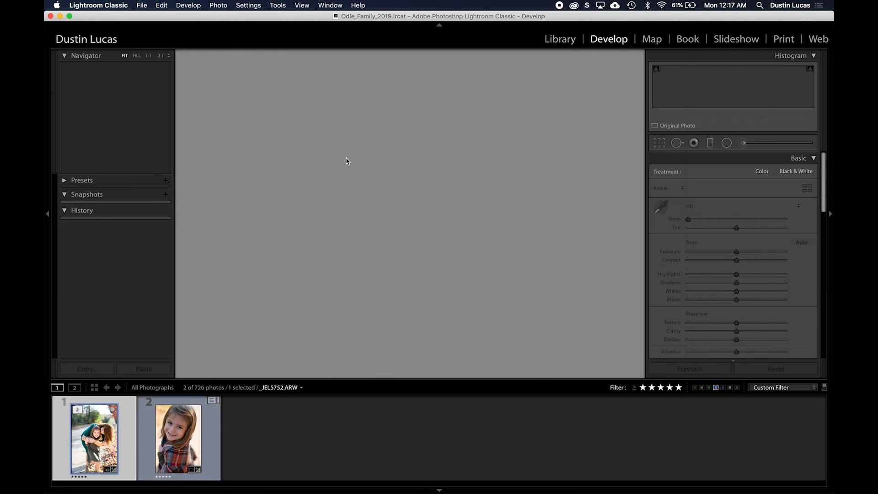
key("y")
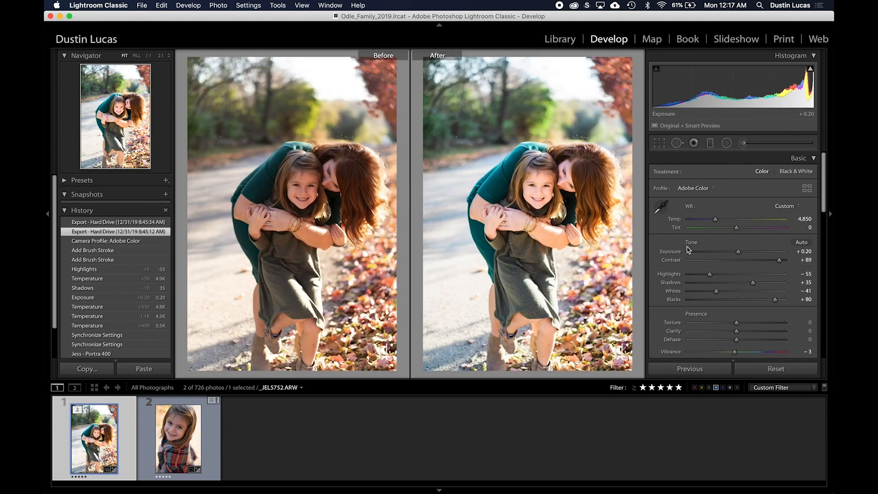
Step: Reset the portrait's exposure to 0 and show the edited version alone, enlarged beside the develop controls
double_click(676, 251)
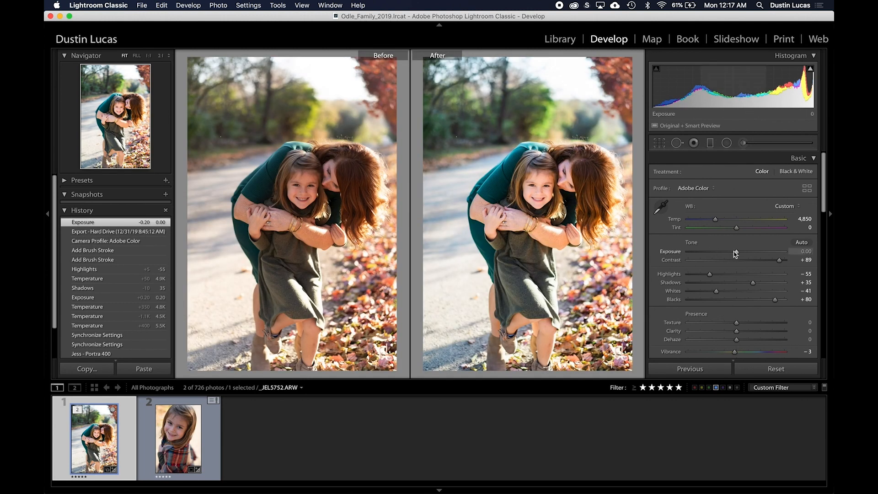
key("y")
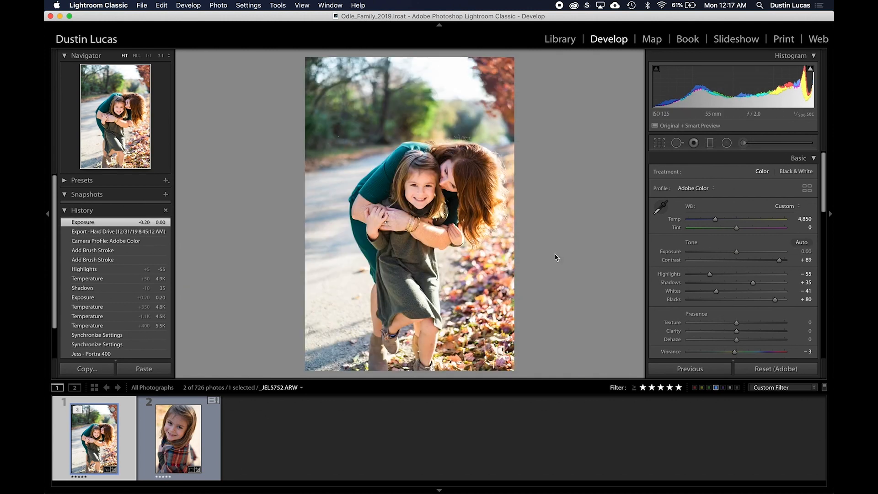
key("shift+Tab")
mouse_move(830, 260)
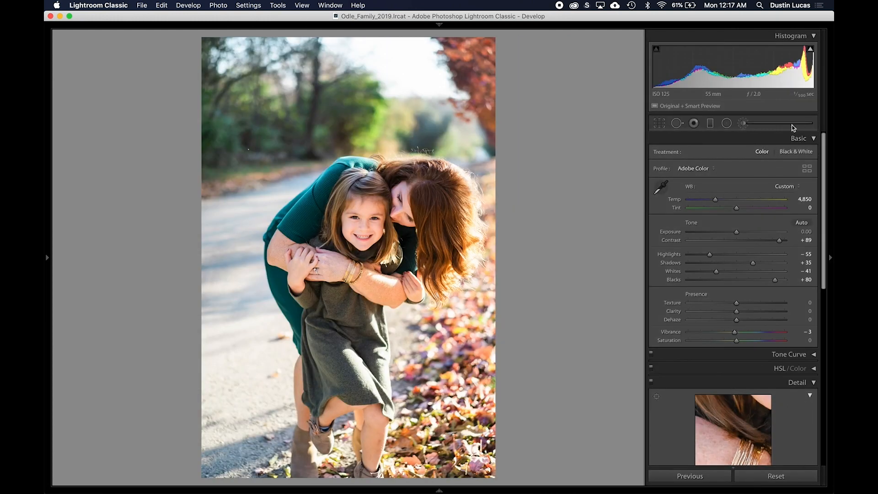
Step: Apply the Warm Matte Tone profile from the MY PROFILES group to the portrait and close the Profile Browser
left_click(807, 168)
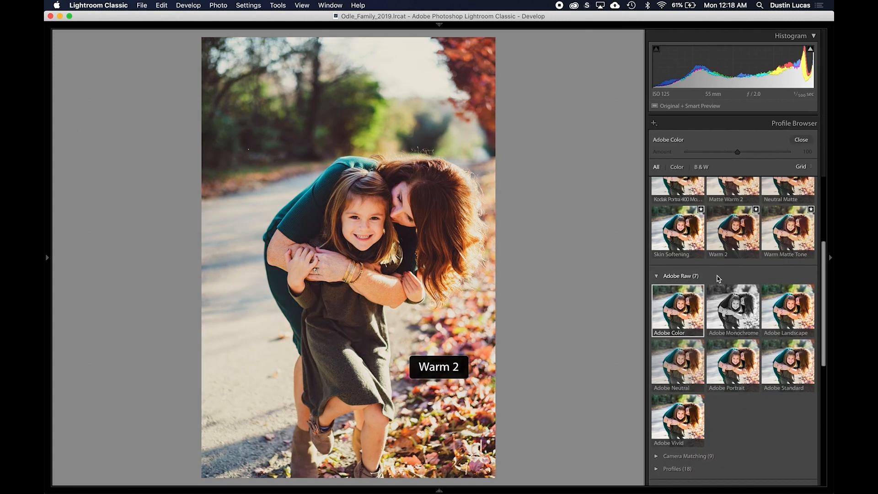
scroll(708, 354, "down", 5)
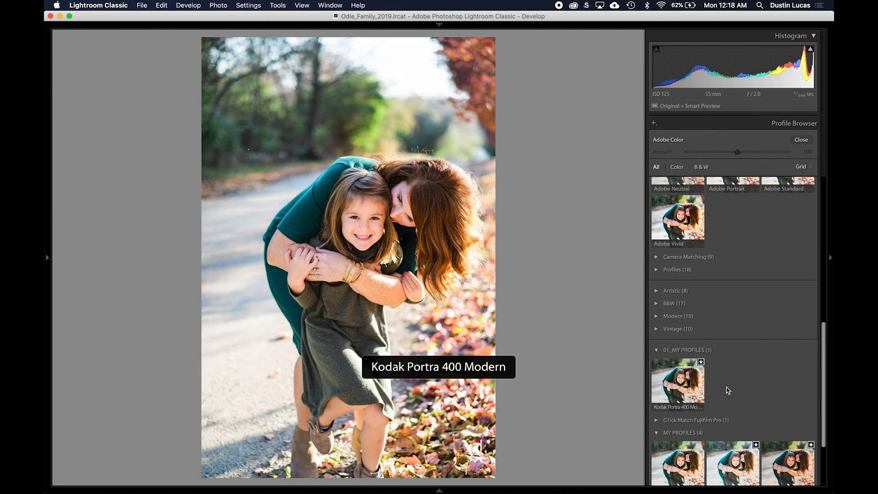
scroll(728, 390, "down", 1)
scroll(727, 389, "down", 5)
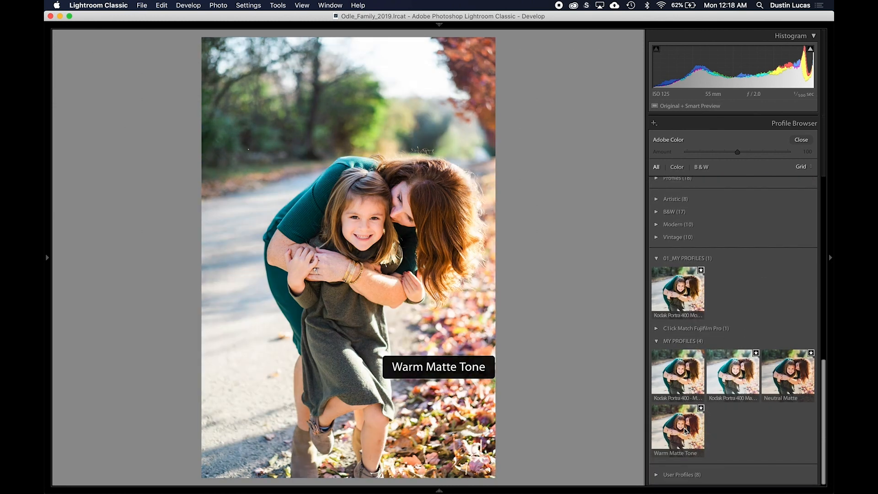
left_click(686, 430)
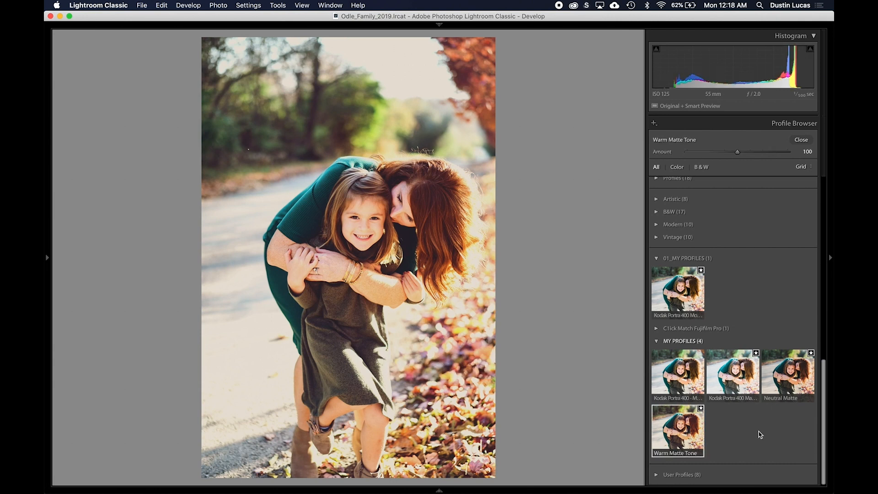
left_click(801, 139)
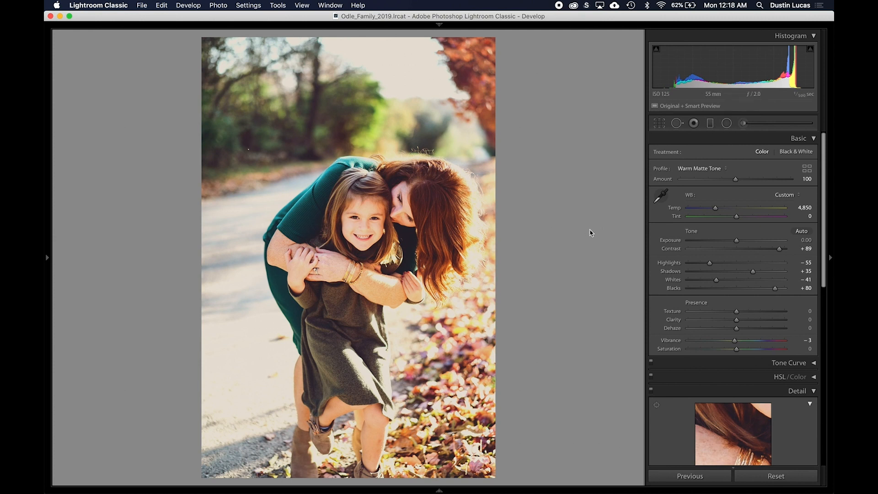
Step: Look over the favorite profiles, and view the enlarged portrait with its edit history
left_click(704, 169)
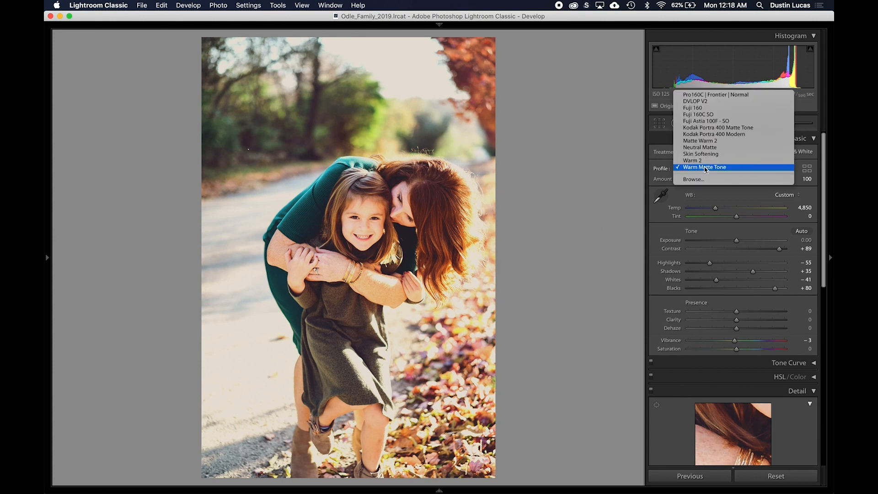
left_click(589, 129)
key("Tab")
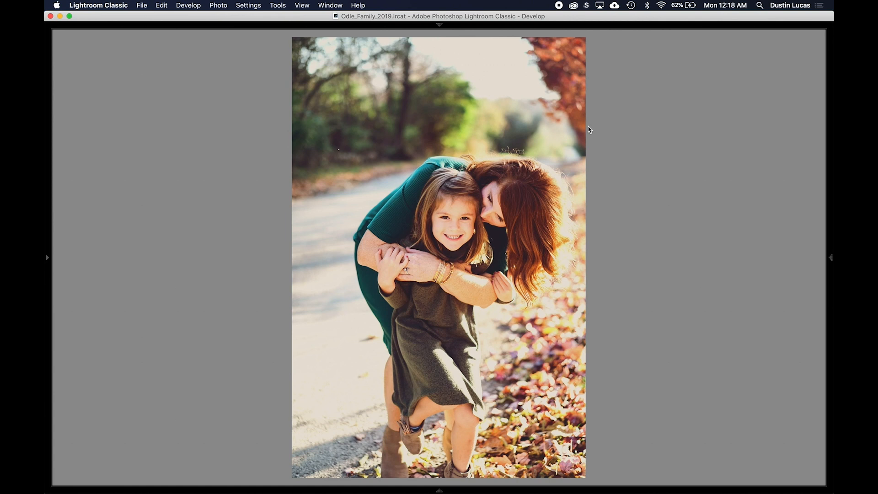
key("shift+Tab")
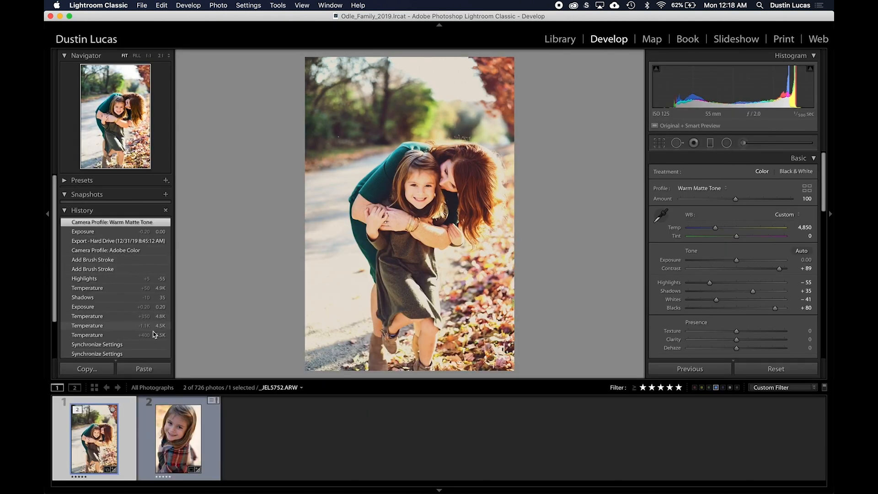
key("shift+Tab")
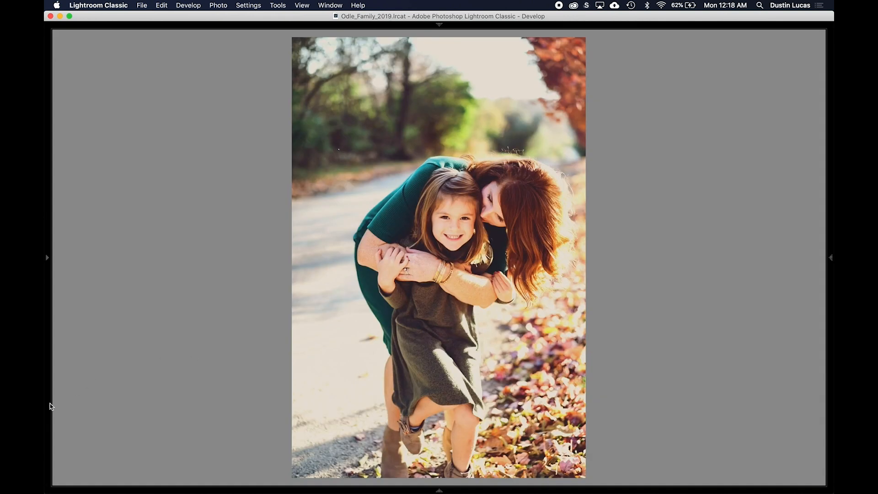
mouse_move(47, 259)
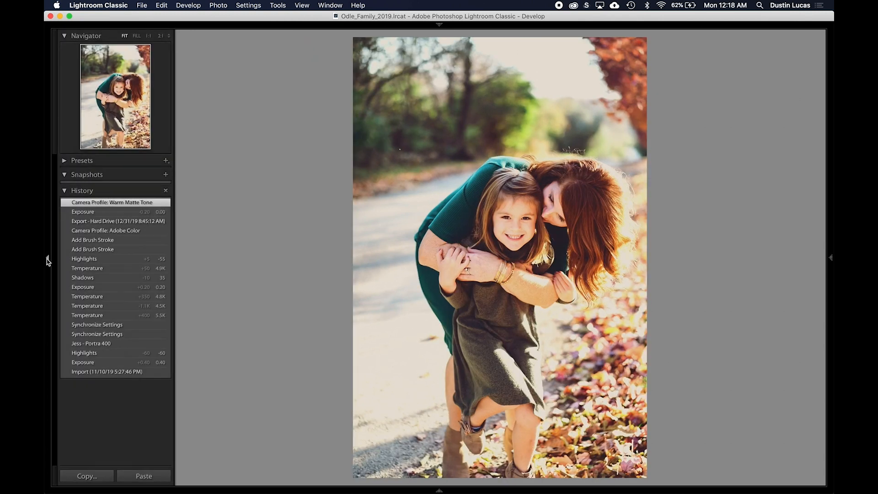
Step: Compare the Warm Matte Tone profile with the earlier exposure and export states in the portrait's edit history
left_click(96, 212)
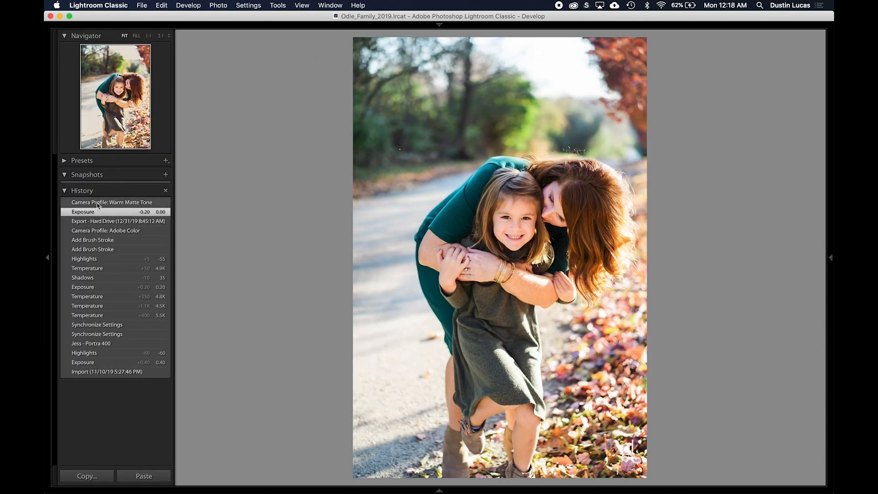
left_click(98, 203)
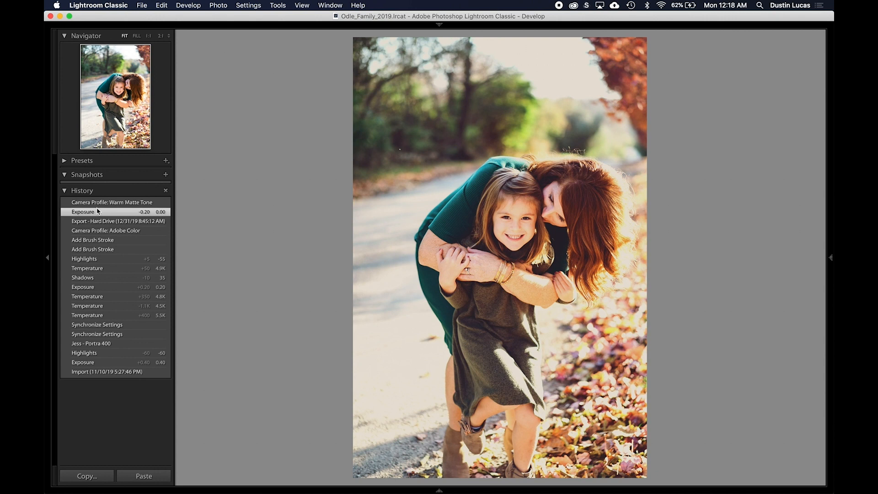
left_click(97, 212)
left_click(97, 222)
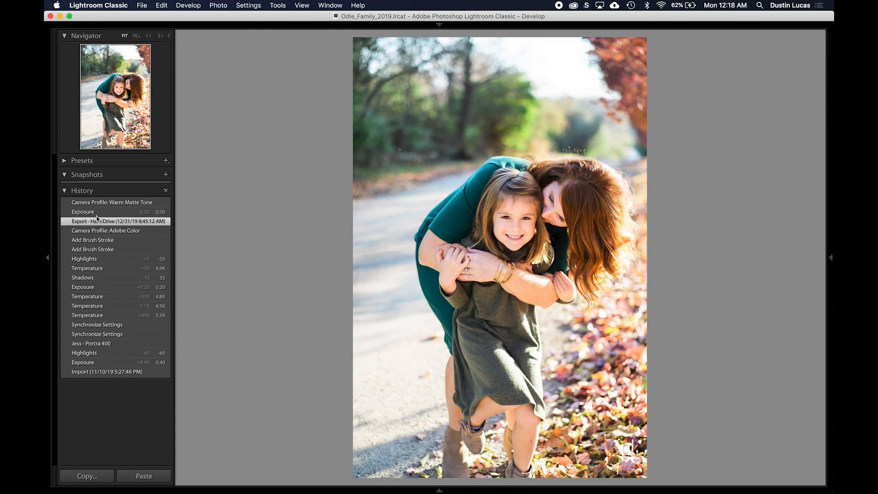
left_click(101, 204)
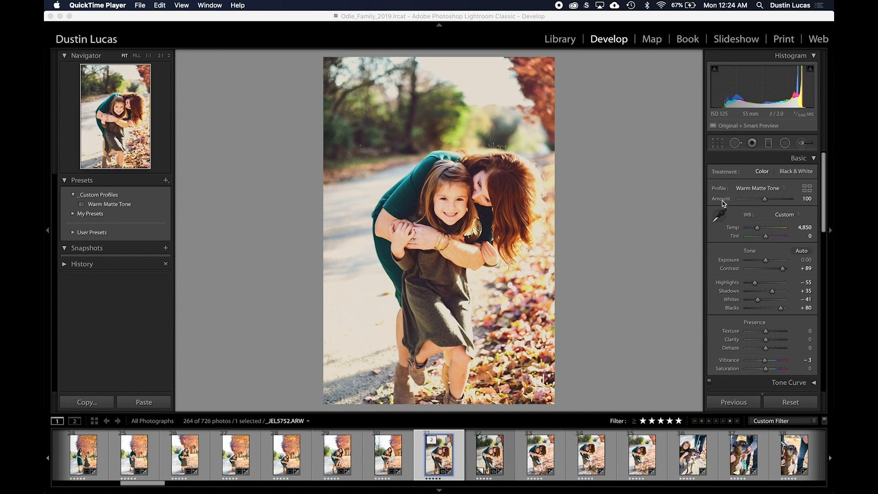
left_click(595, 202)
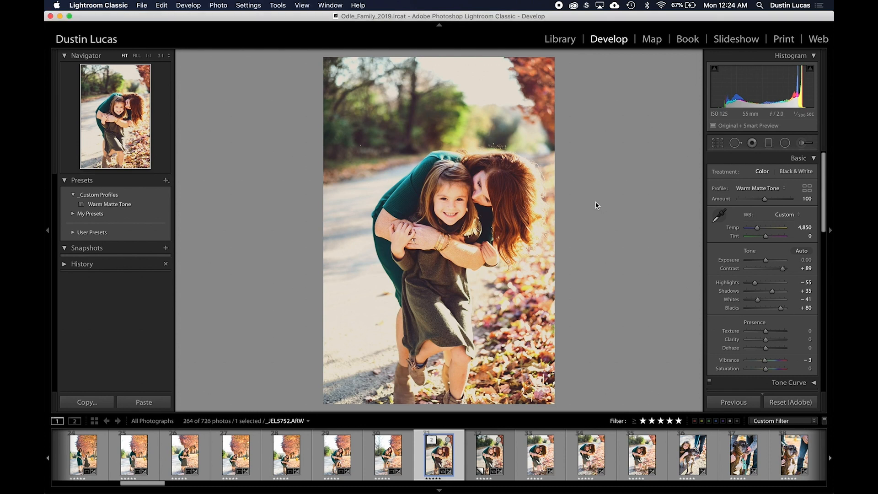
key("super+shift+n")
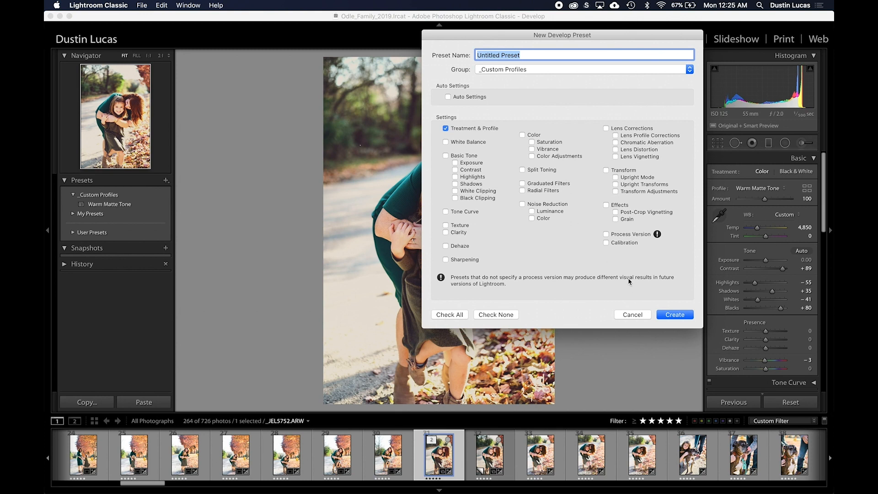
left_click(636, 314)
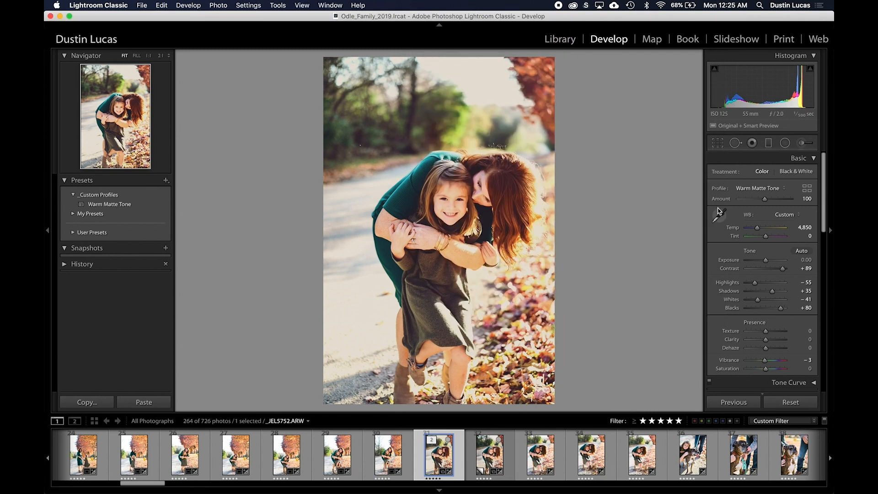
Step: Apply the Kodak Portra 400 Matte Tone profile from the MY PROFILES group to the portrait and close the Profile Browser
left_click(749, 188)
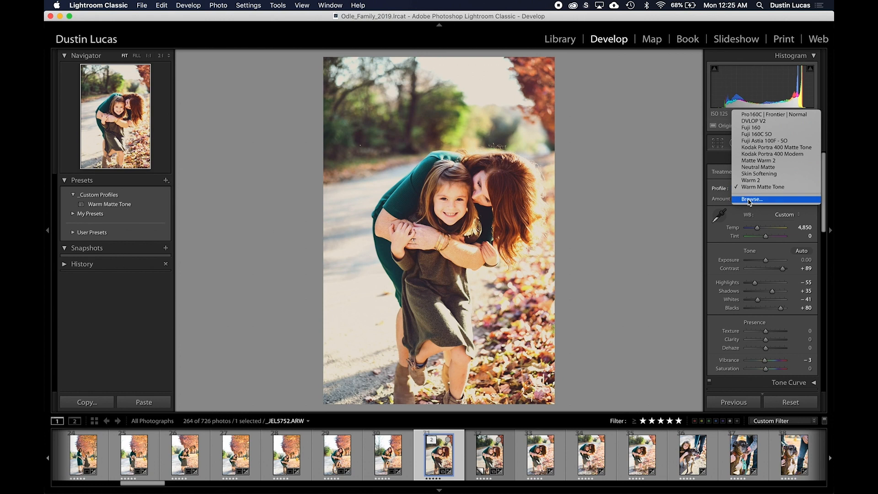
left_click(752, 199)
scroll(750, 317, "down", 10)
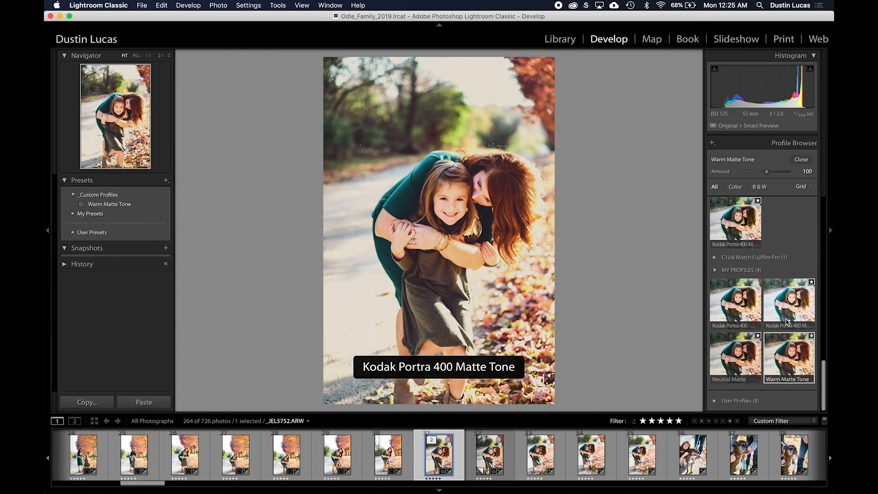
left_click(790, 316)
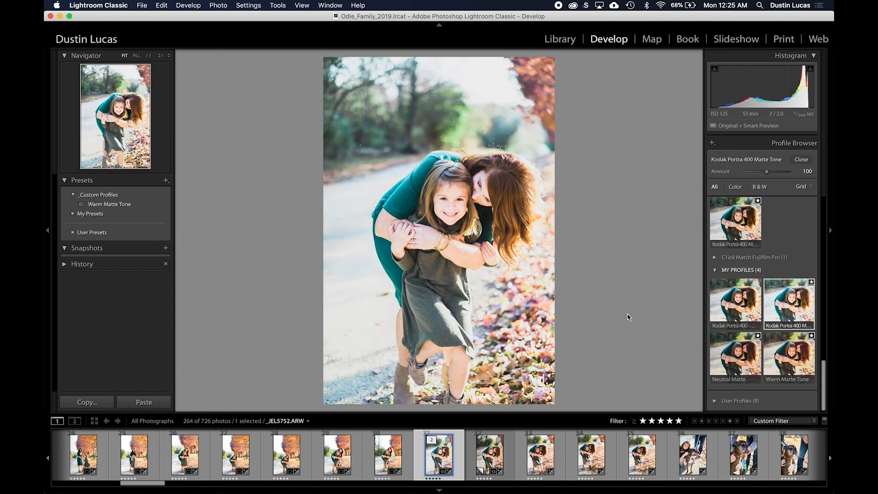
left_click(801, 159)
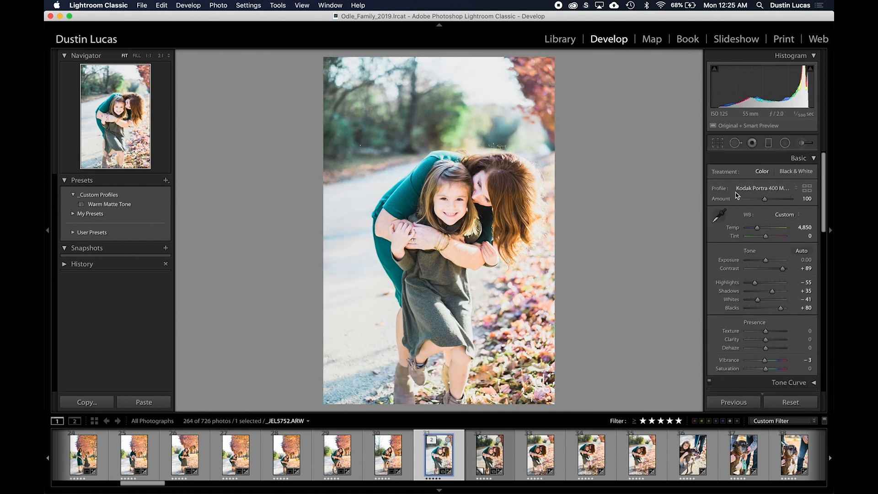
Step: Set the portrait's white balance to As Shot, lower the exposure to -0.60, and adjust the temperature to 5,550
left_click(783, 215)
left_click(783, 161)
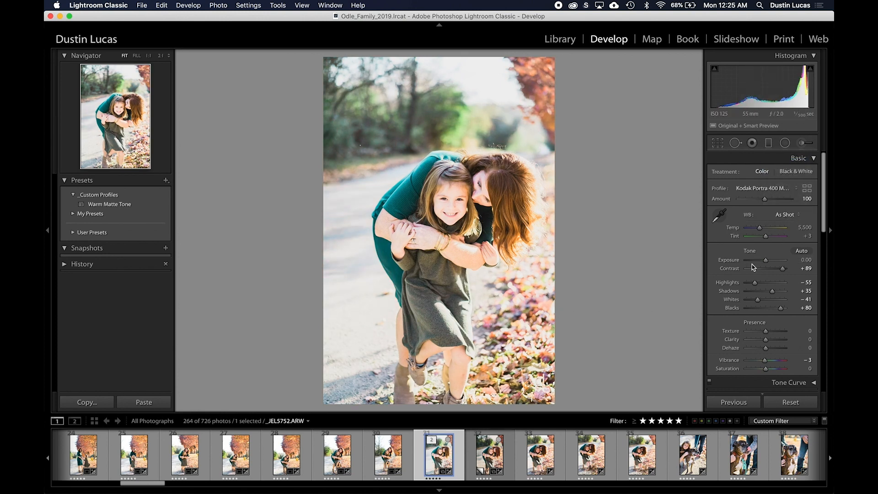
left_click_drag(766, 260, 763, 260)
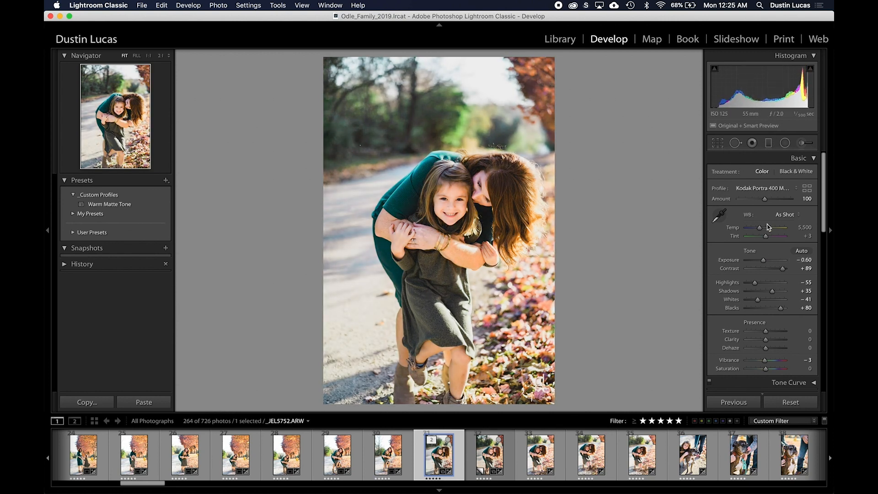
key("Down")
key("Up")
key("Up")
key("shift")
Step: Create a develop preset named Kodak Porta 400 - Matte in the _Custom Profiles group, storing only Treatment & Profile
key("super+shift+n")
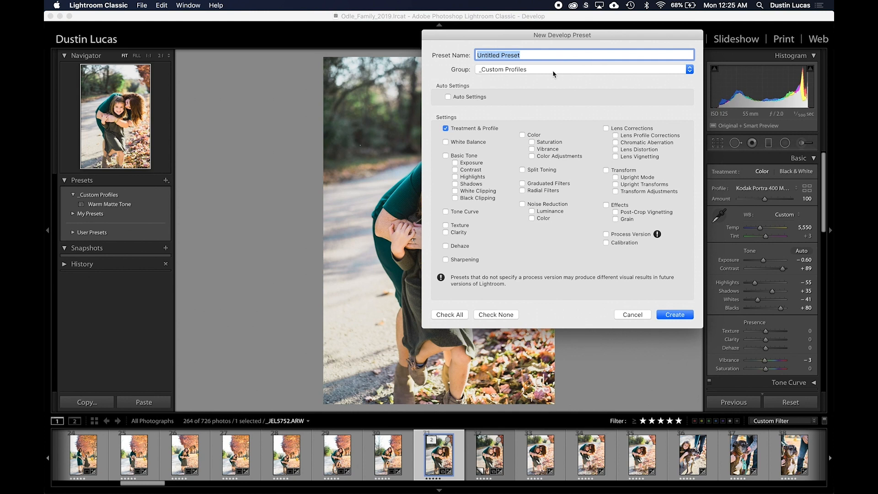
type("Kodak ")
type("POrtrr")
key("BackSpace")
key("BackSpace")
key("BackSpace")
key("BackSpace")
key("BackSpace")
type("orta 400 - Matte")
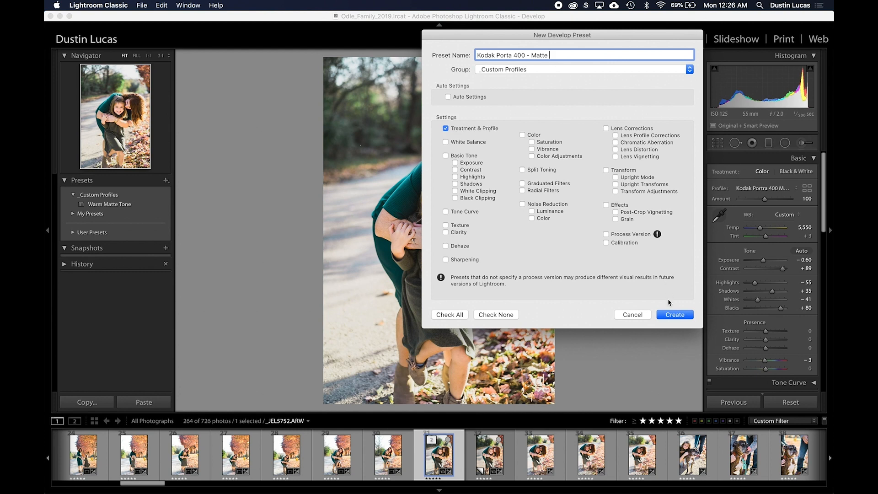
left_click(669, 314)
Step: Select the 11 photos from the portrait through the fifth dog photo in the Library grid and apply the Kodak Porta 400 - Matte preset
key("g")
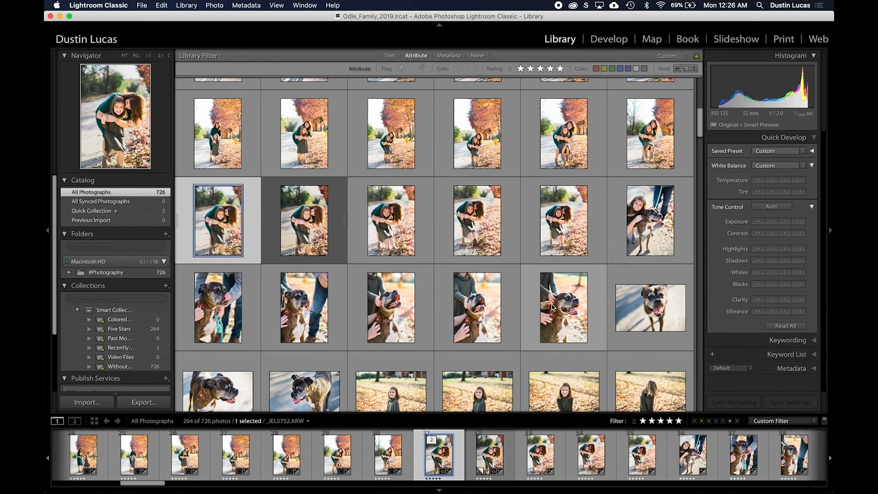
left_click(570, 309, "shift")
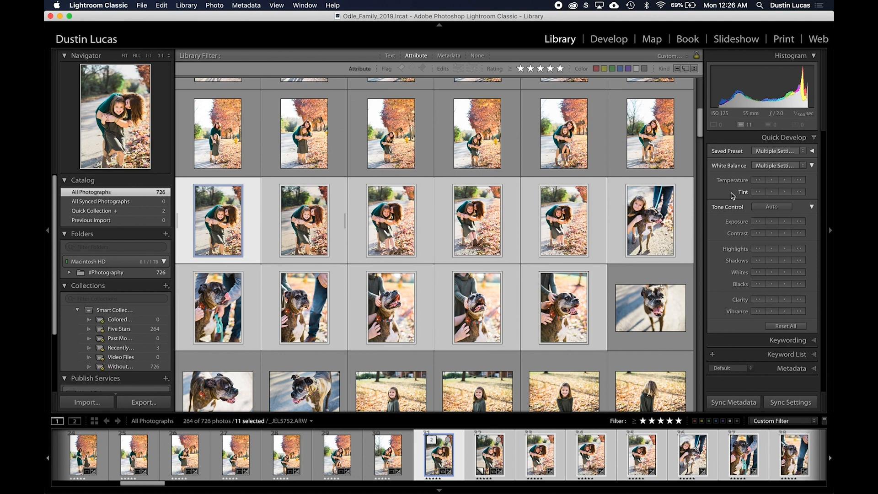
left_click(777, 151)
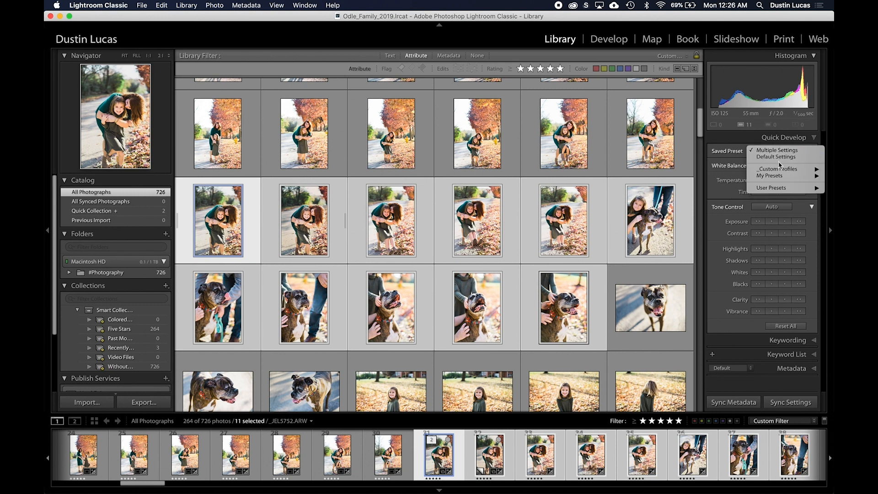
mouse_move(783, 170)
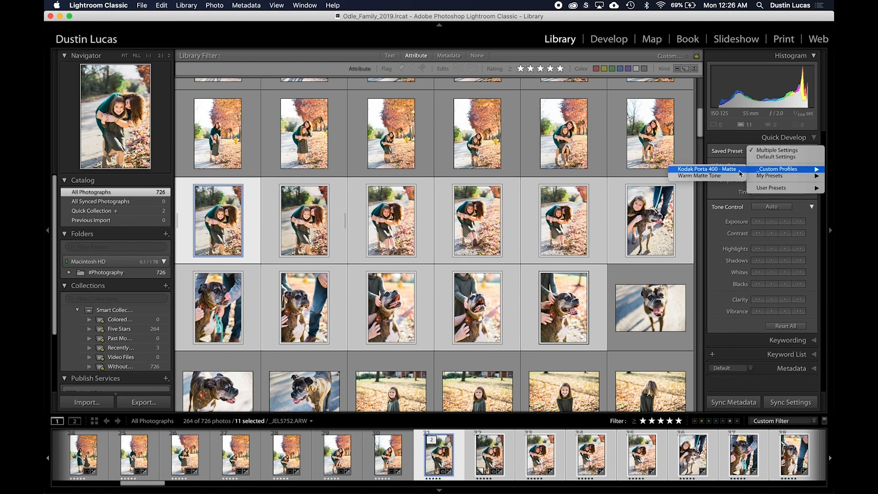
left_click(739, 172)
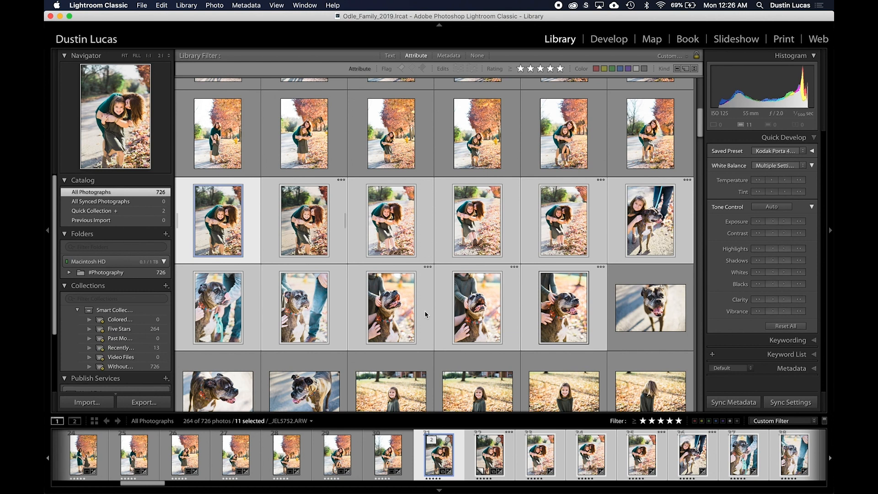
Step: Synchronize only the white balance from the portrait to the other selected photos, leaving out Treatment & Profile
key("super+shift+s")
left_click(471, 141)
left_click(469, 128)
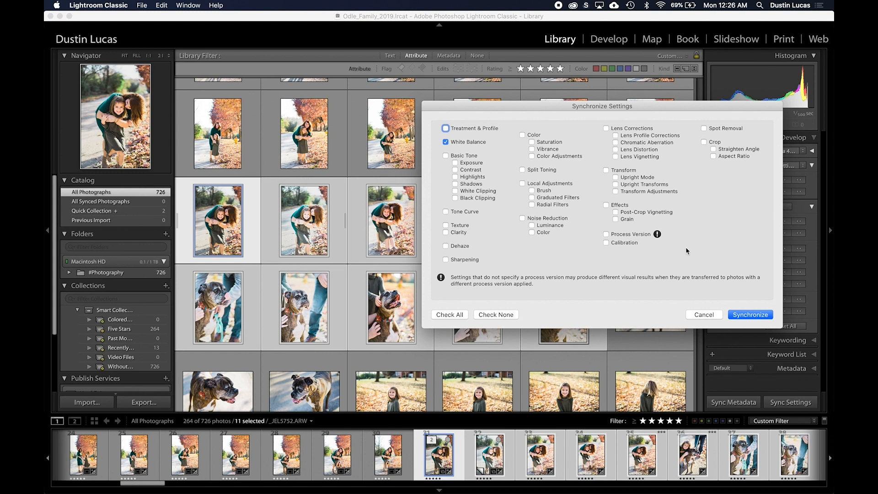
left_click(752, 315)
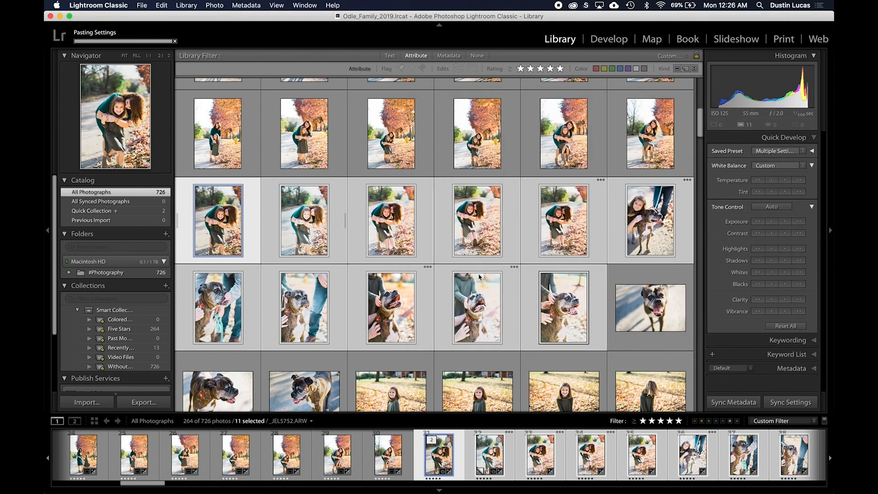
Step: Survey the selected photos side by side, remove the overexposed second portrait from the selection, and return to the grid
key("alt")
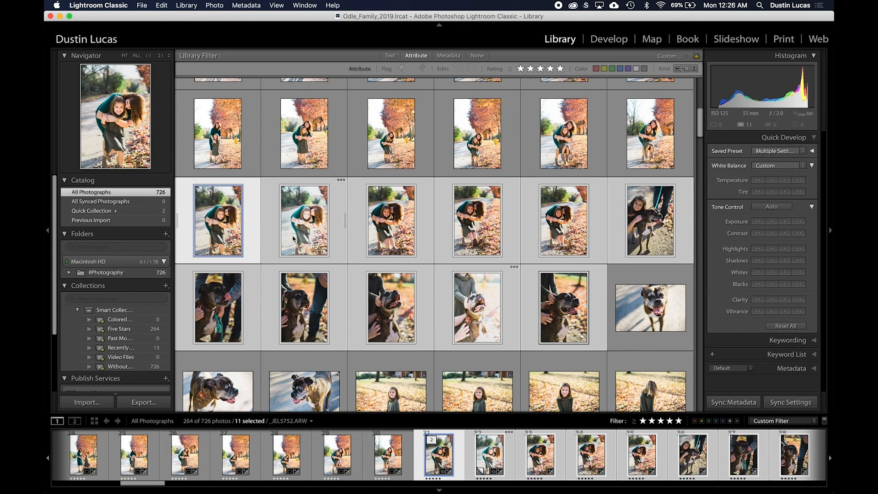
key("n")
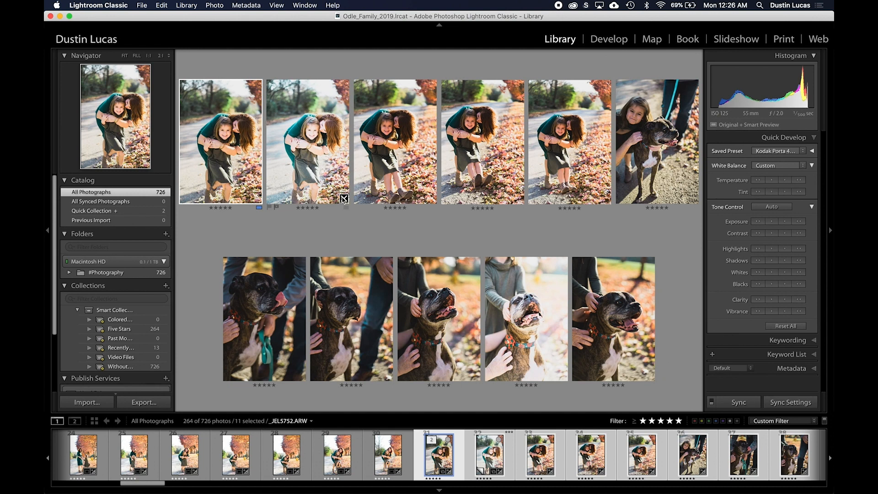
left_click(343, 198)
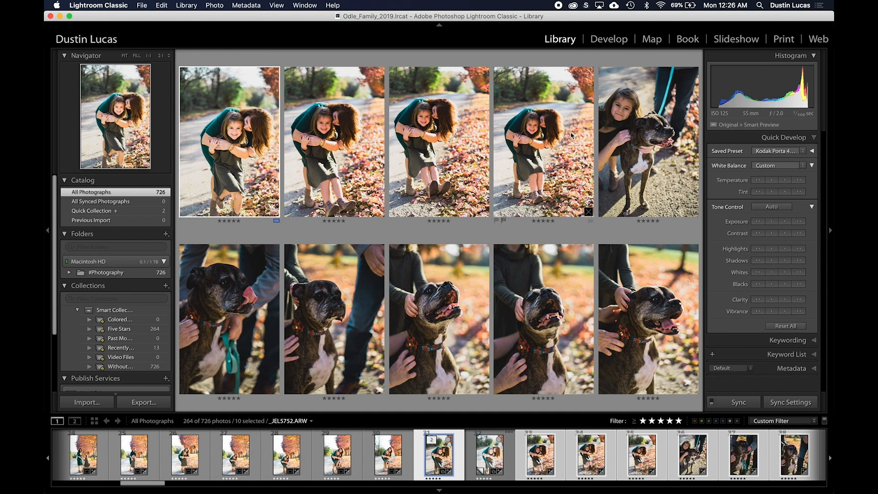
key("g")
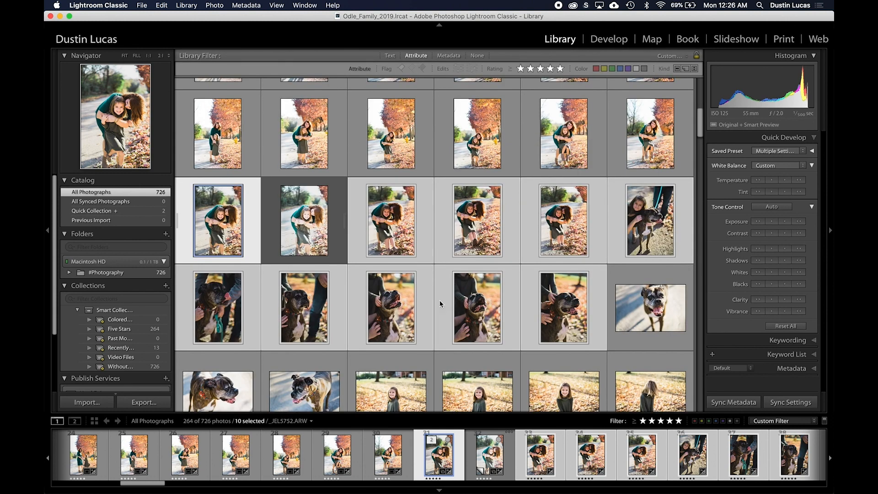
scroll(430, 334, "up", 5)
scroll(430, 334, "down", 5)
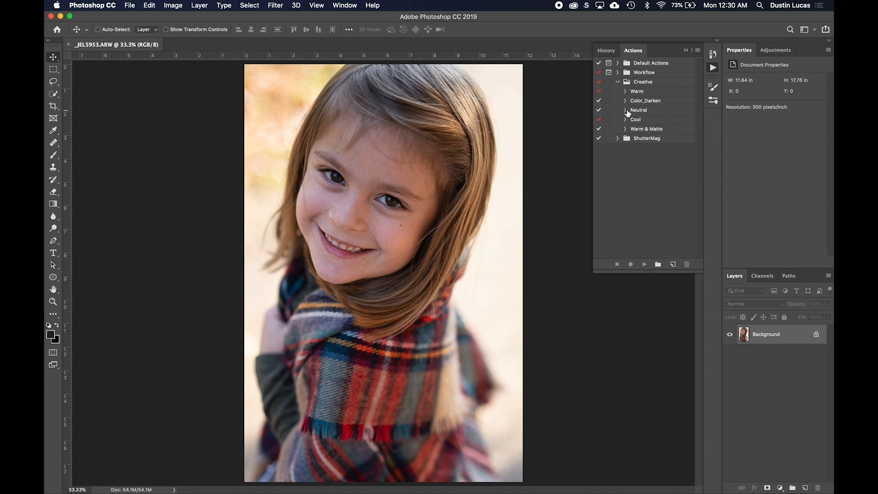
Step: In Photoshop, run the Warm & Matte action on the _JEL5953.ARW portrait and delete the high pass layer from the Matte Warm group
left_click(636, 129)
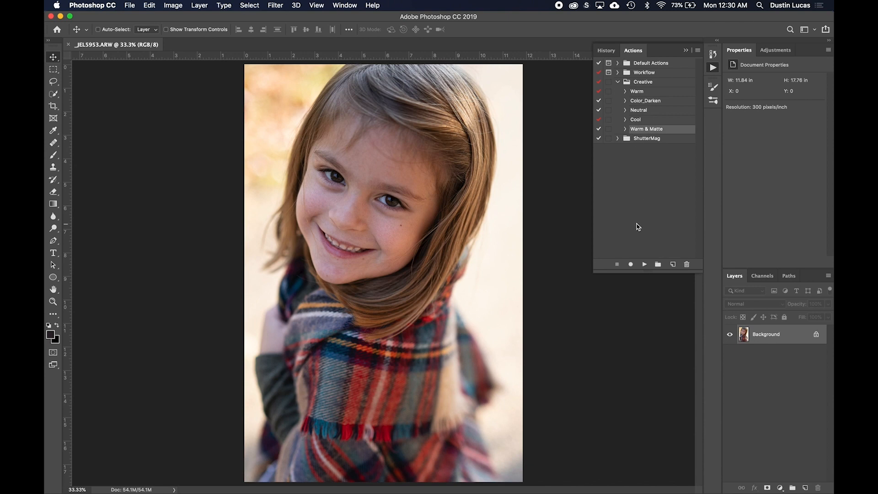
left_click(644, 265)
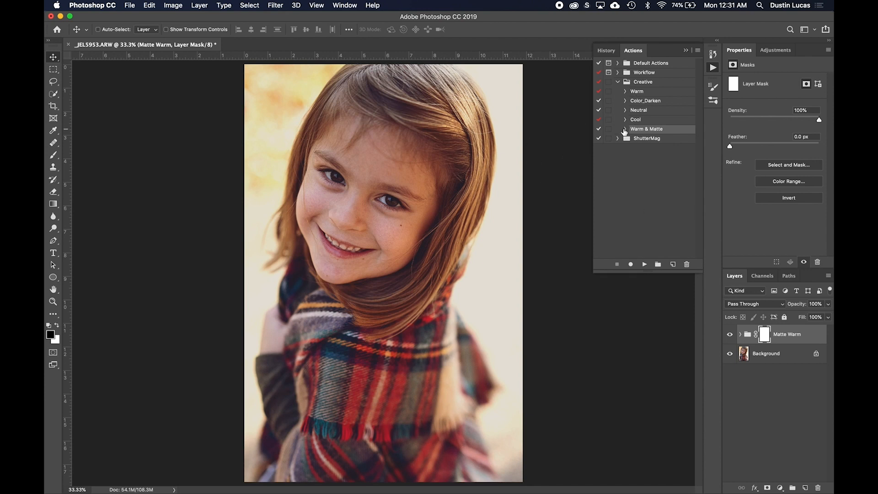
left_click(739, 334)
scroll(740, 364, "down", 1)
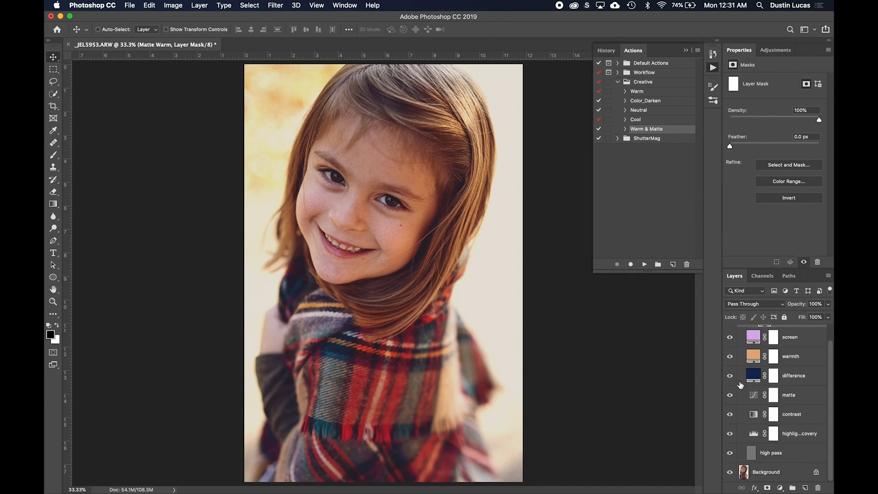
left_click(775, 456)
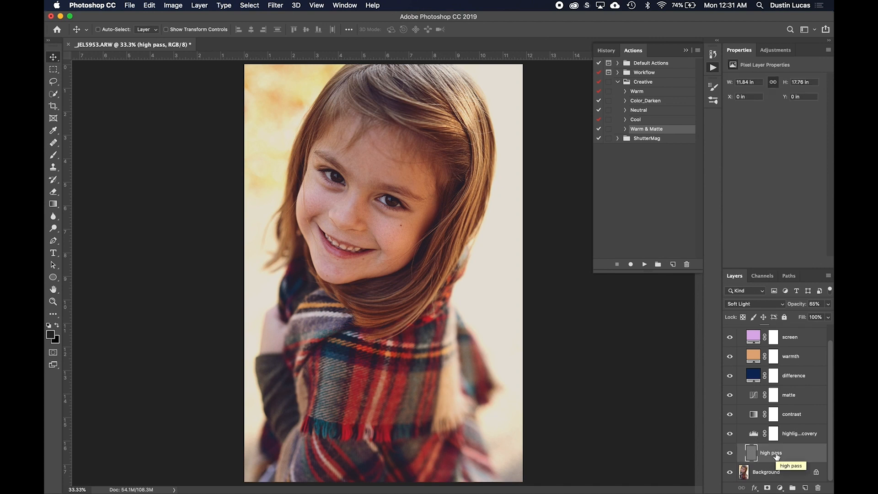
key("BackSpace")
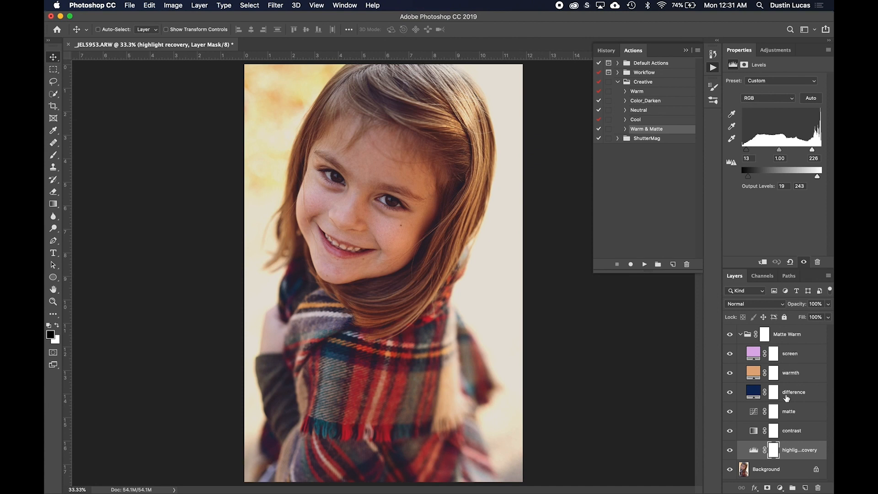
Step: Select all the adjustment layers in the Matte Warm group and set up a color lookup table export with the description "Matte Warm"
left_click(808, 359, "shift")
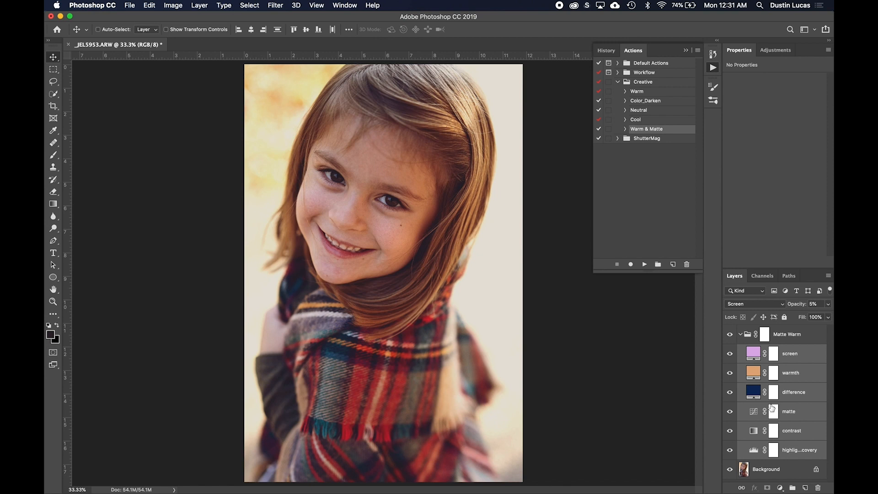
left_click_drag(770, 379, 800, 357)
left_click(127, 5)
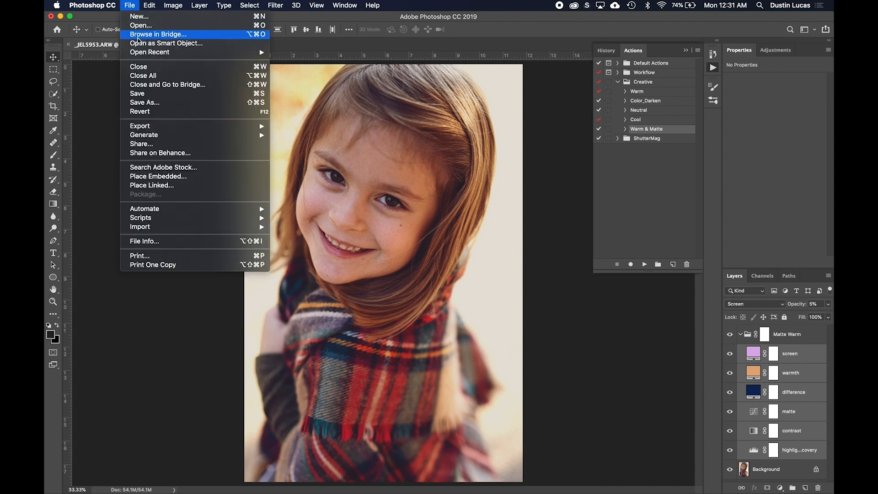
mouse_move(259, 126)
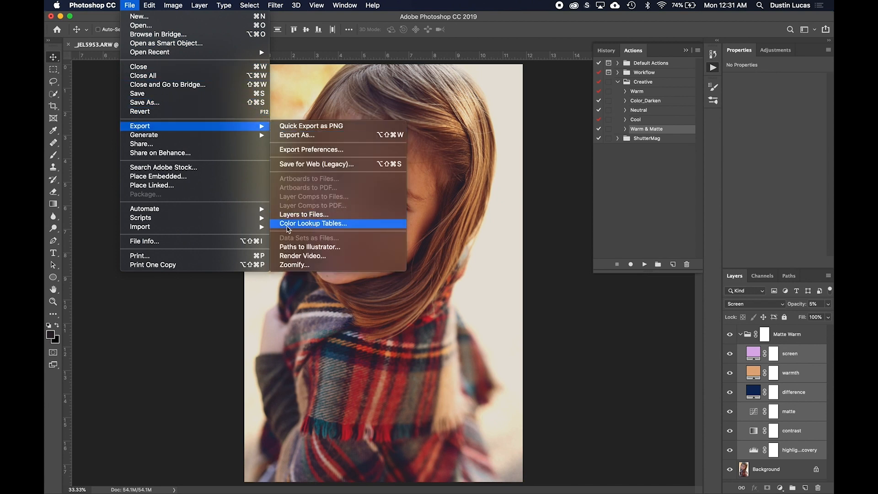
left_click(309, 225)
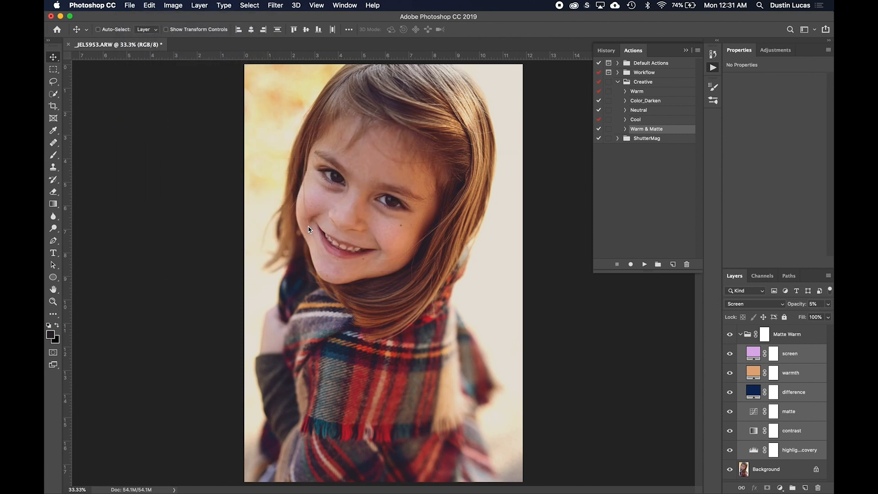
key("alt+shift+Left")
key("alt+shift+Left")
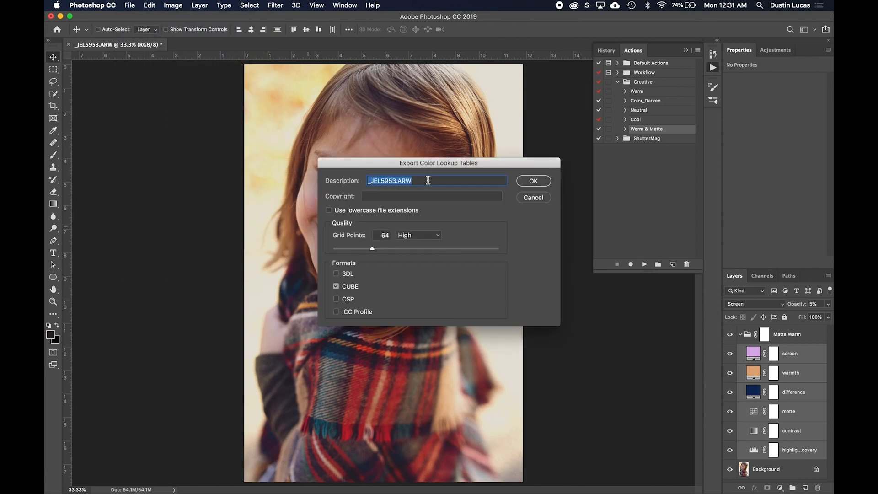
type("Matte Warm")
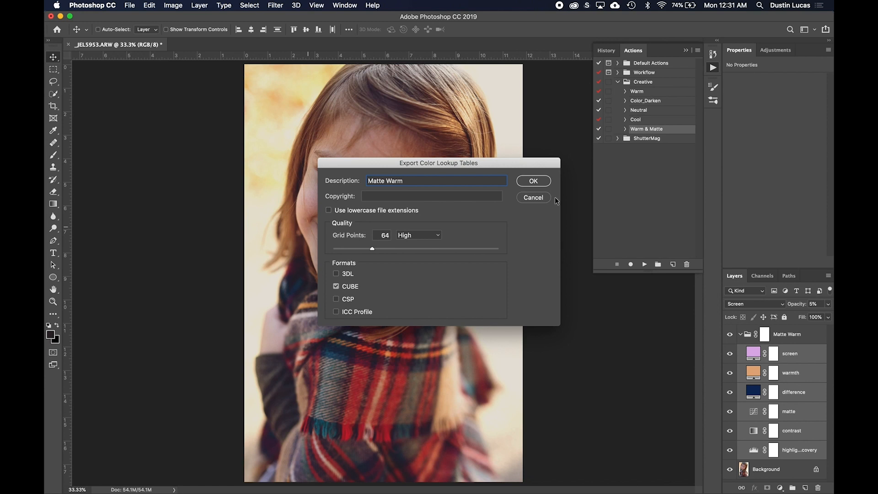
left_click(531, 180)
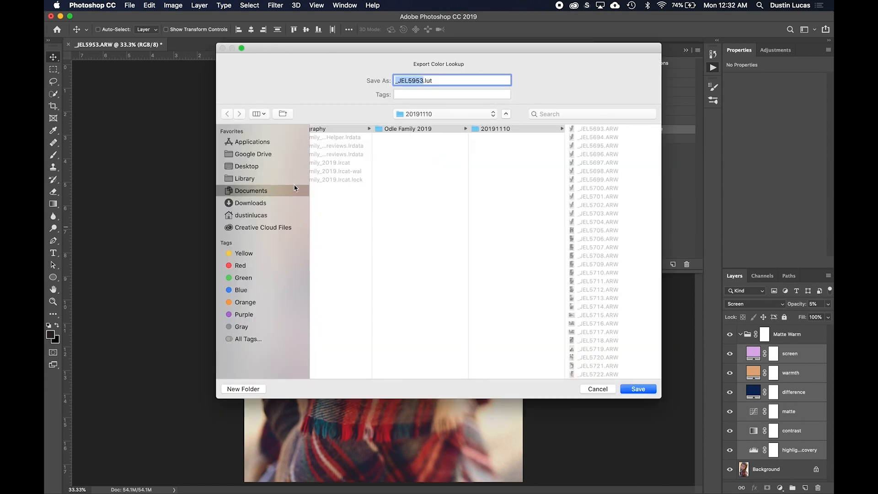
Step: Save the exported color lookup table as "Matte Warm NEW" in the LUTs folder inside Documents > Adobe
left_click(250, 193)
left_click(334, 138)
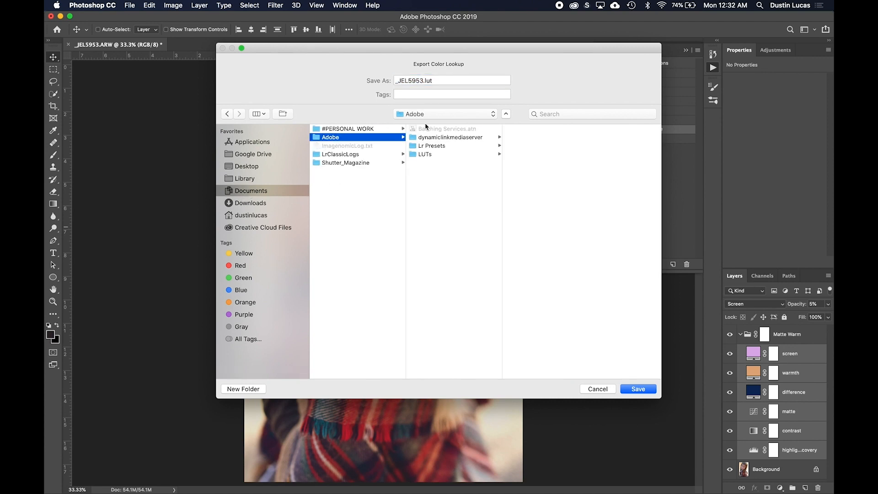
left_click(429, 155)
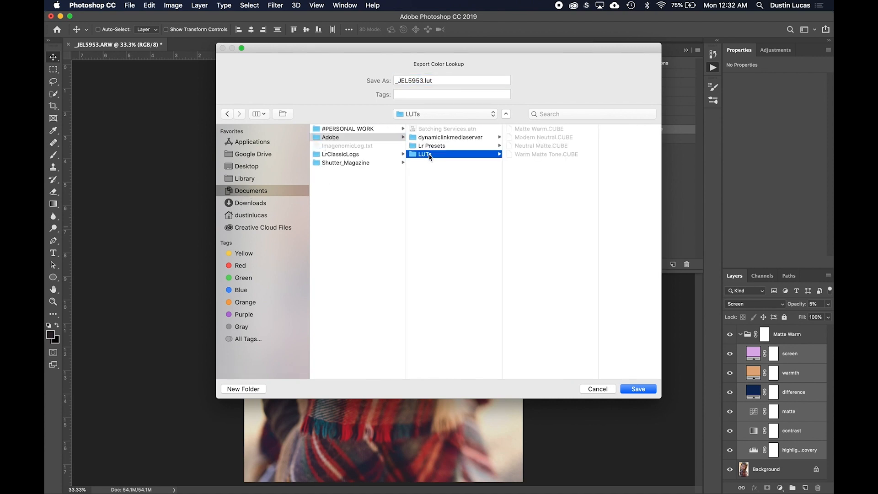
triple_click(441, 81)
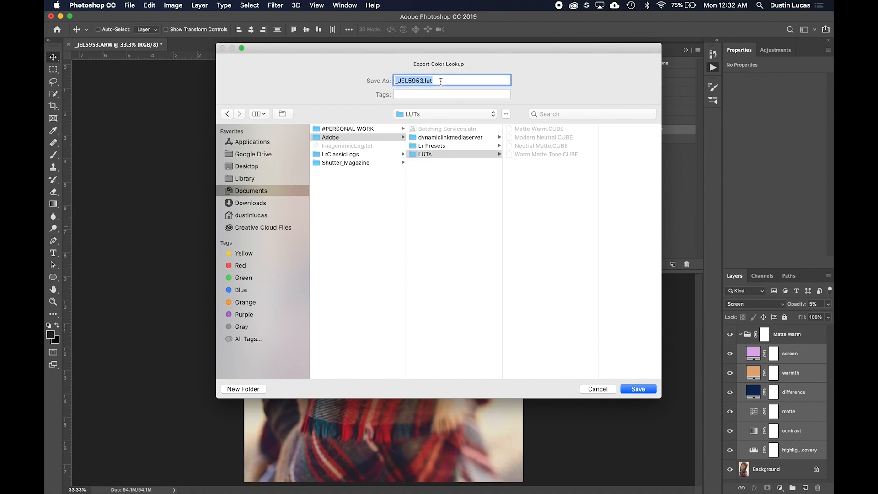
type("Matte Warm NEW")
left_click(640, 389)
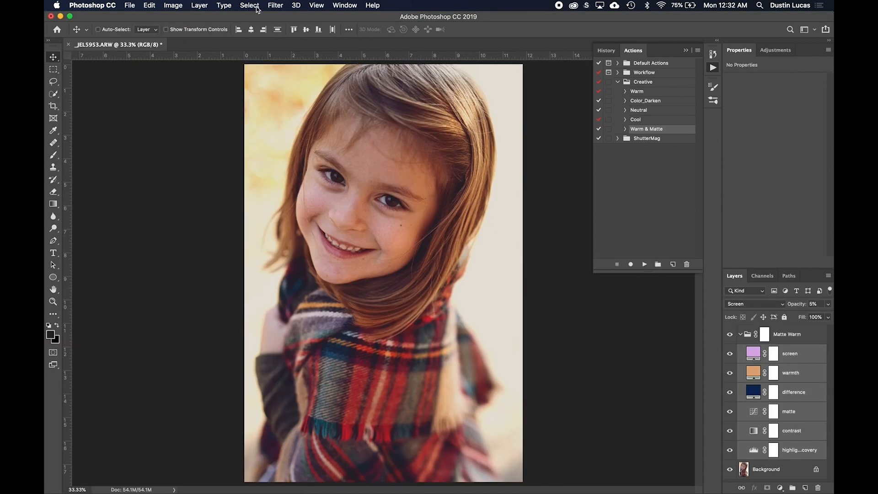
left_click(276, 6)
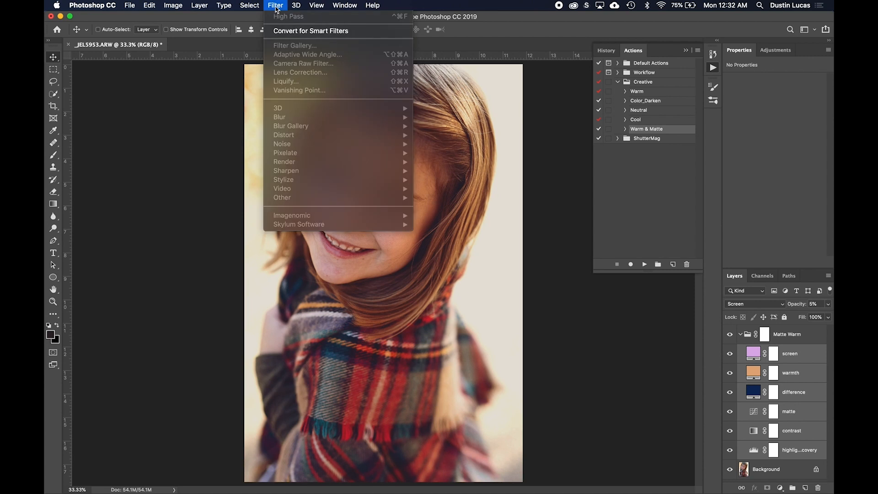
left_click(275, 6)
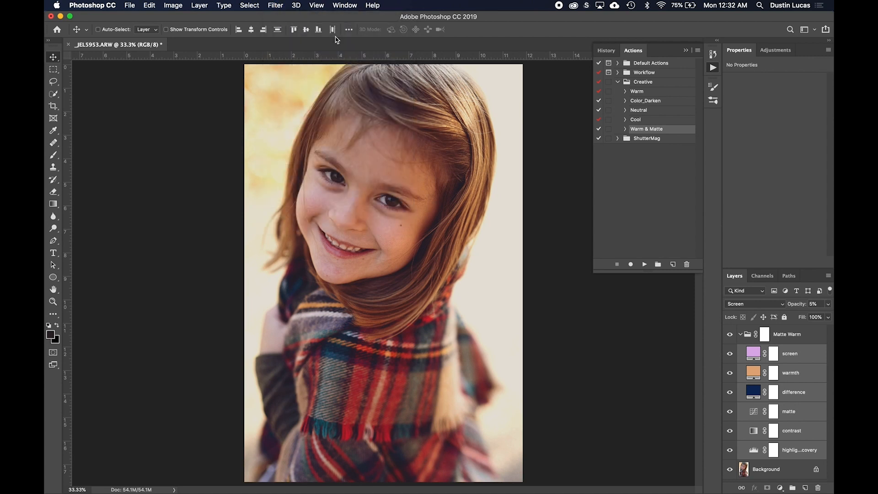
left_click(740, 334)
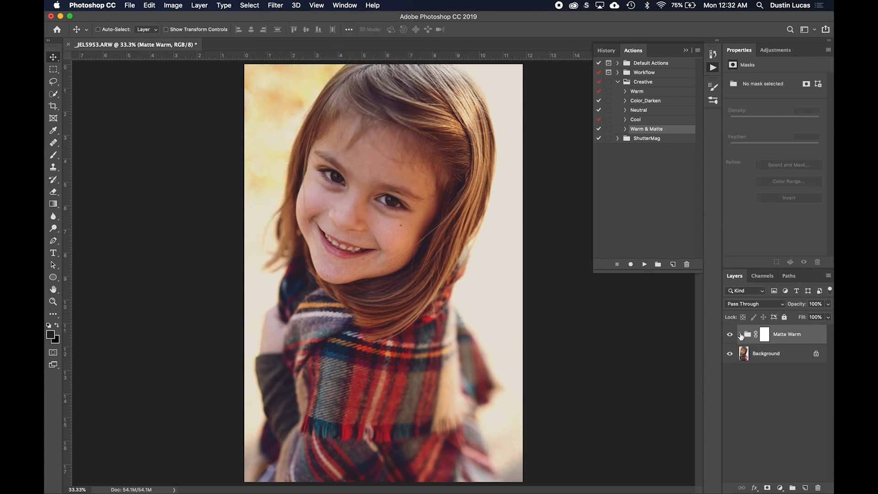
left_click(760, 353)
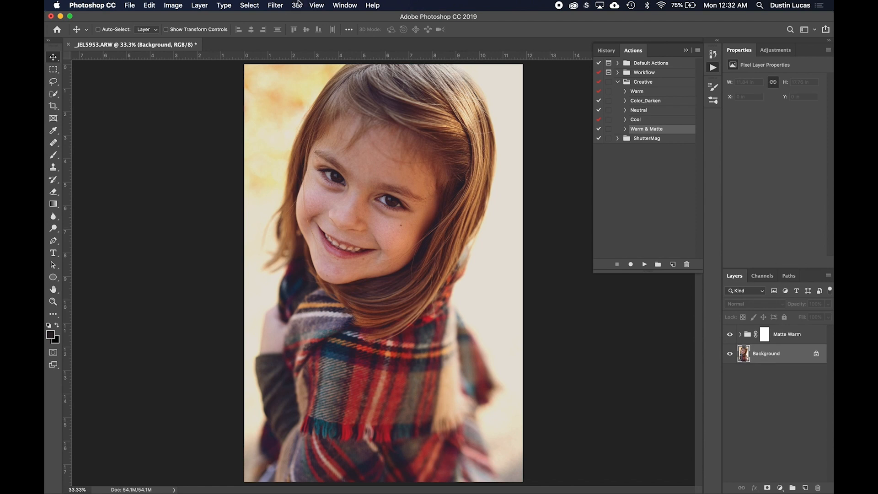
left_click(275, 6)
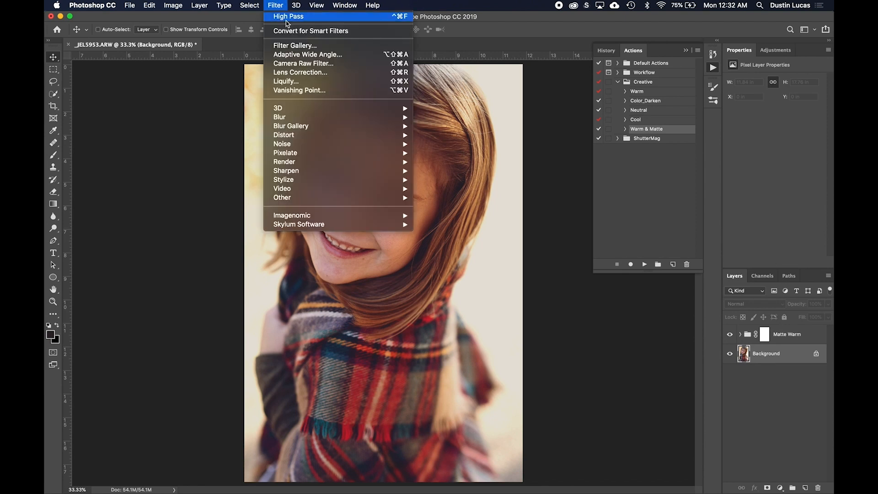
left_click(293, 64)
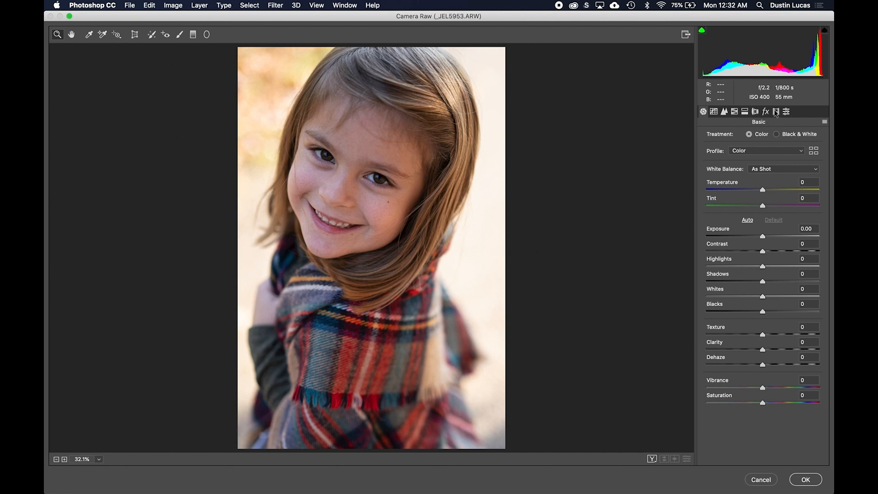
left_click(762, 482)
Step: Delete the Matte Warm layer group and open the Background layer in the Camera Raw filter, showing its presets
left_click(797, 340)
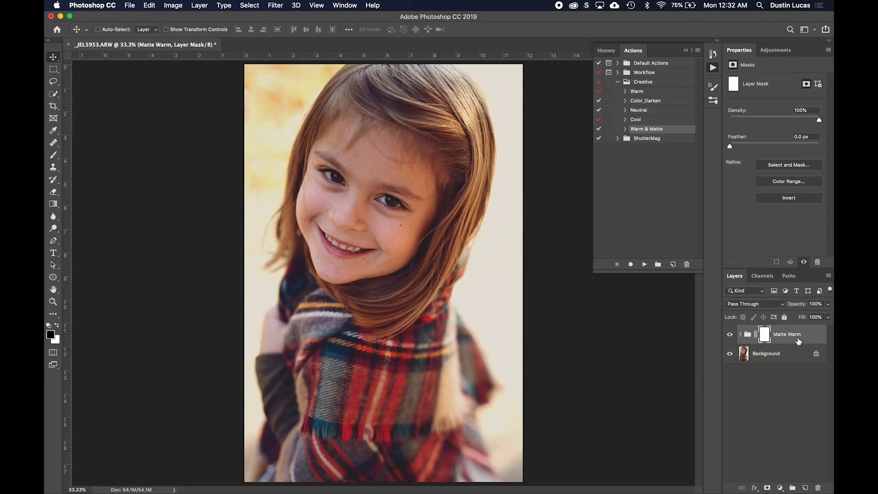
key("BackSpace")
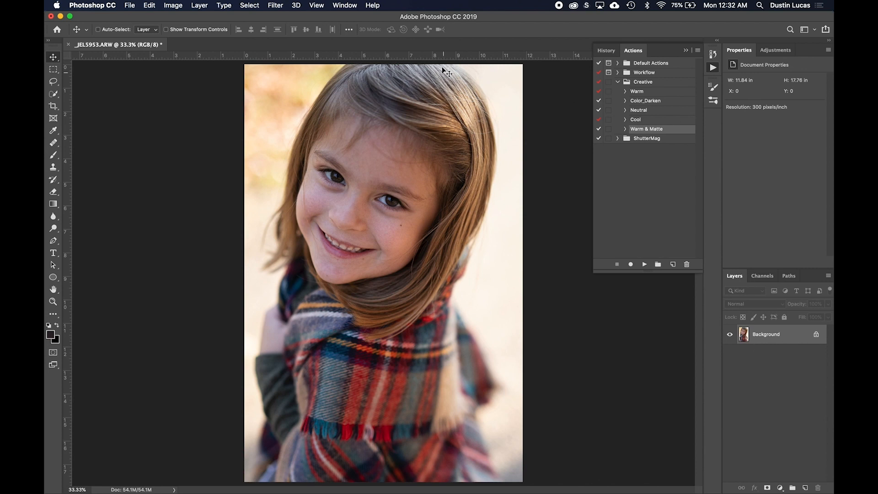
left_click(276, 5)
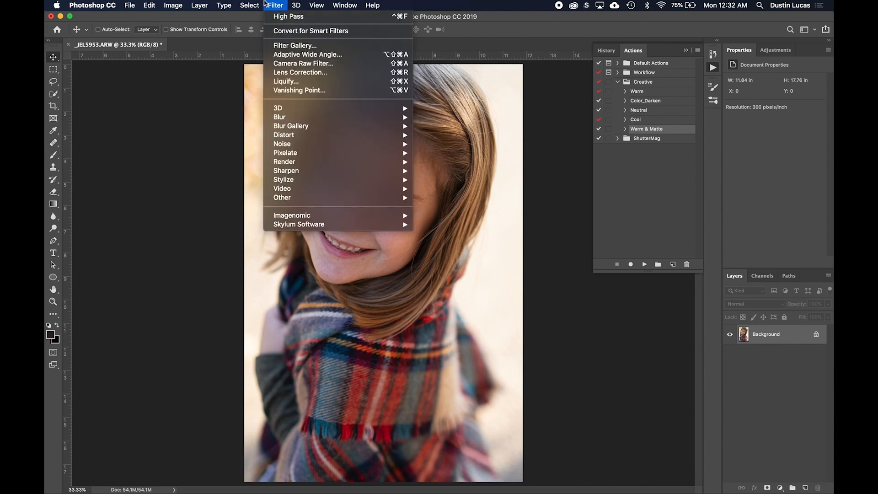
left_click(306, 64)
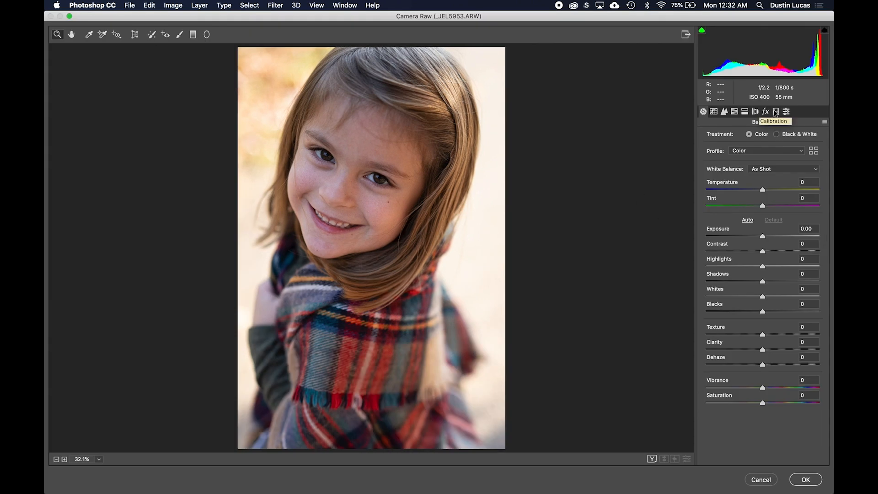
left_click(785, 112)
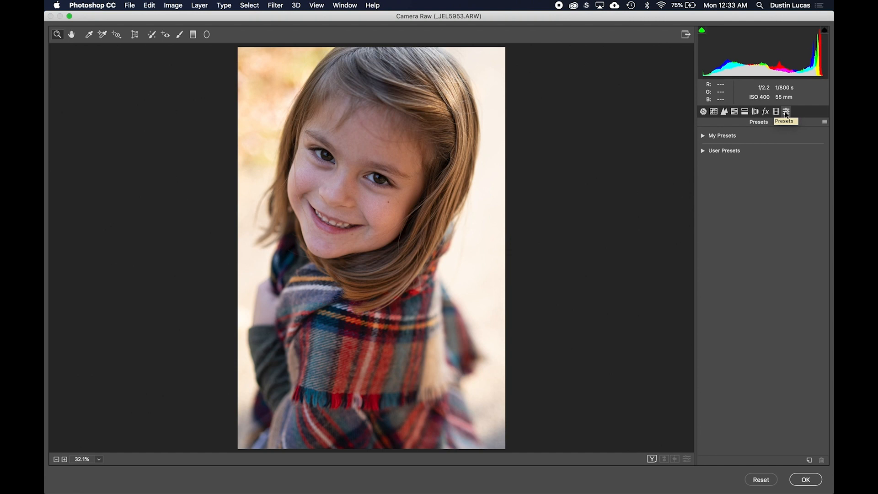
Step: Start a new Camera Raw profile named "Matte Warm NEW" in the MY PROFILES group
left_click(808, 460, "alt")
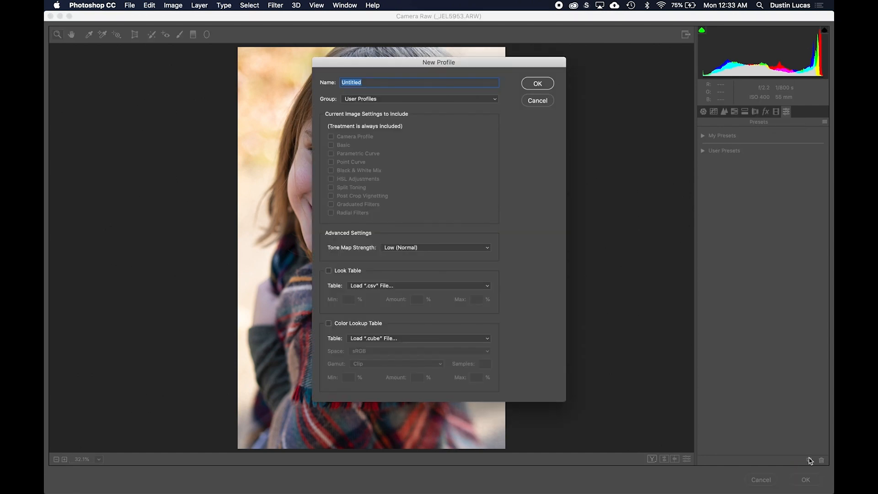
type("Mate Warm NEW")
left_click(369, 97)
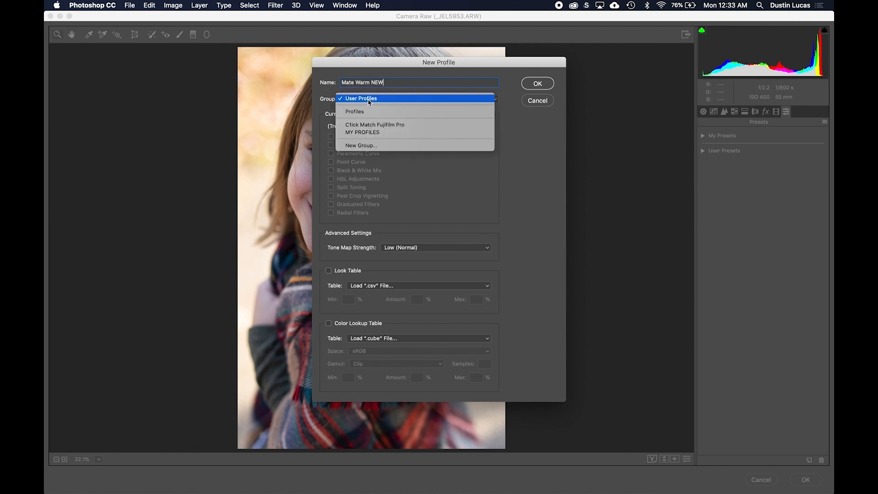
left_click(361, 131)
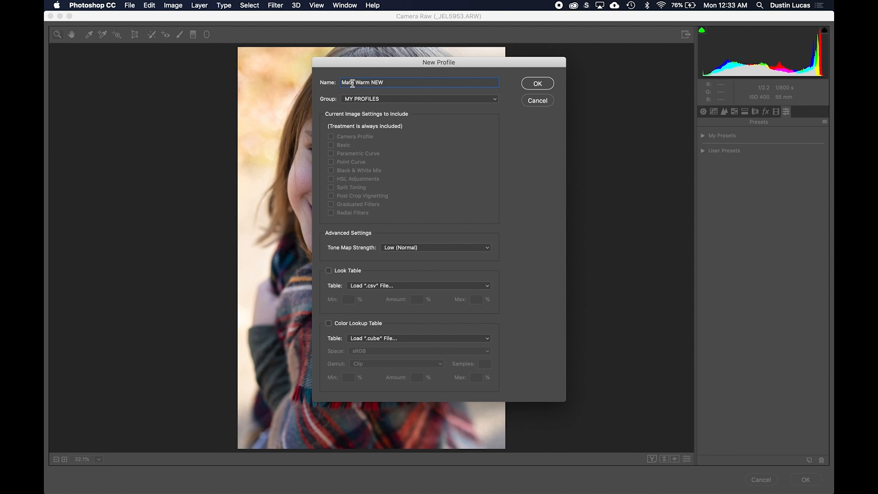
type("t")
Step: Load Matte Warm NEW.CUBE as the profile's color lookup table, save the profile, and leave Camera Raw without applying changes
left_click(328, 323)
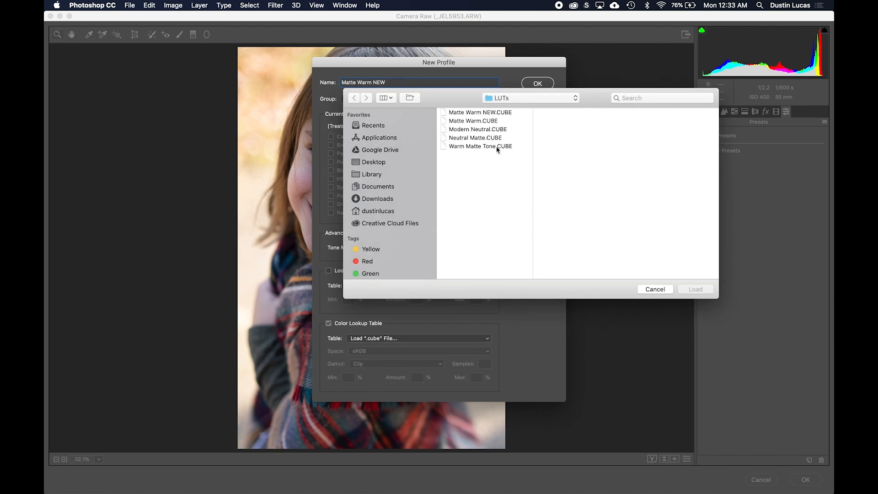
left_click(493, 113)
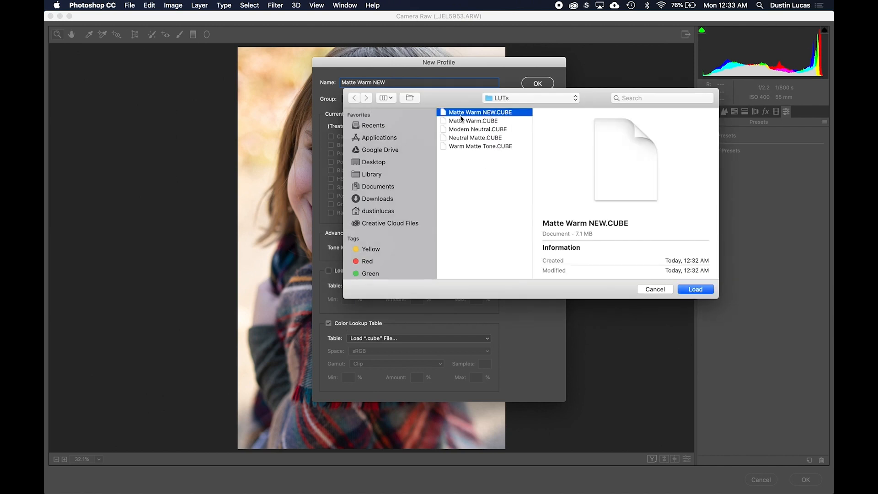
left_click(695, 290)
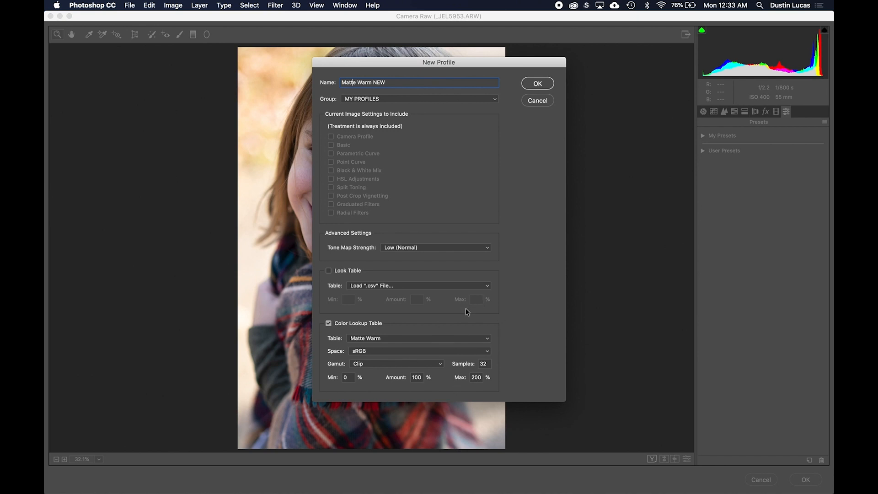
left_click(538, 85)
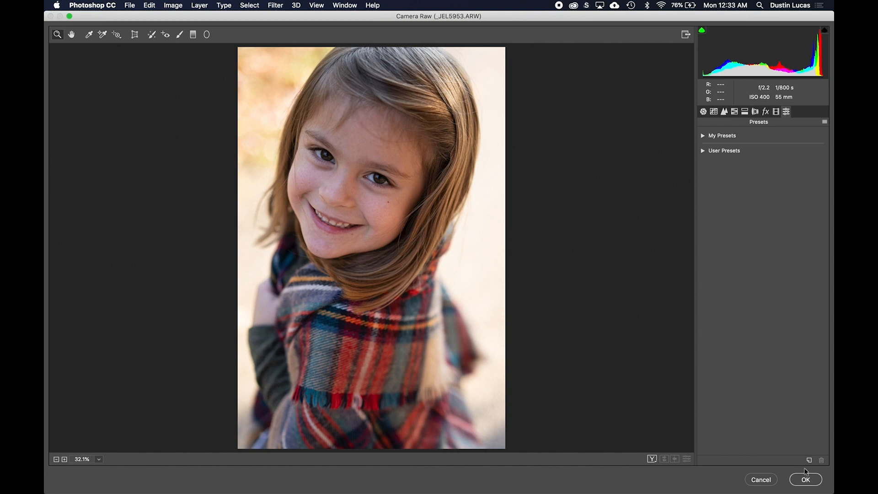
left_click(767, 482)
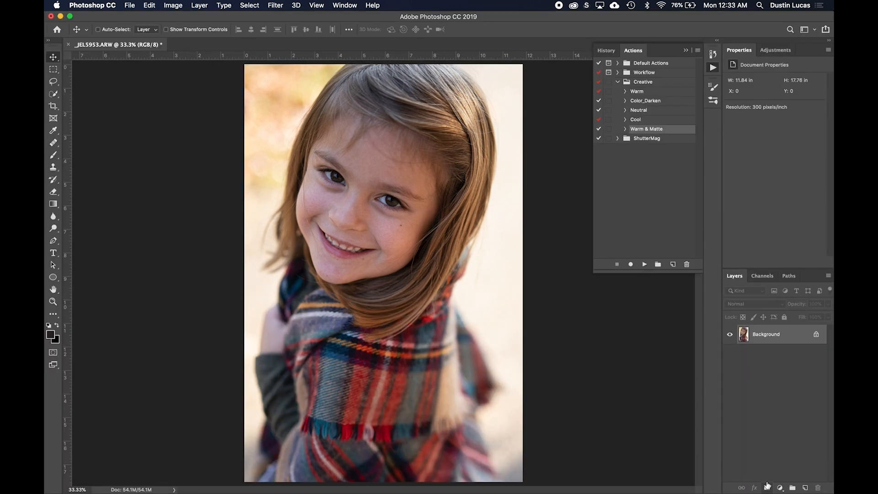
Step: Switch to Lightroom Classic and quit it, skipping the catalog backup this time
key("super+Tab")
key("super+Tab")
key("super+Tab")
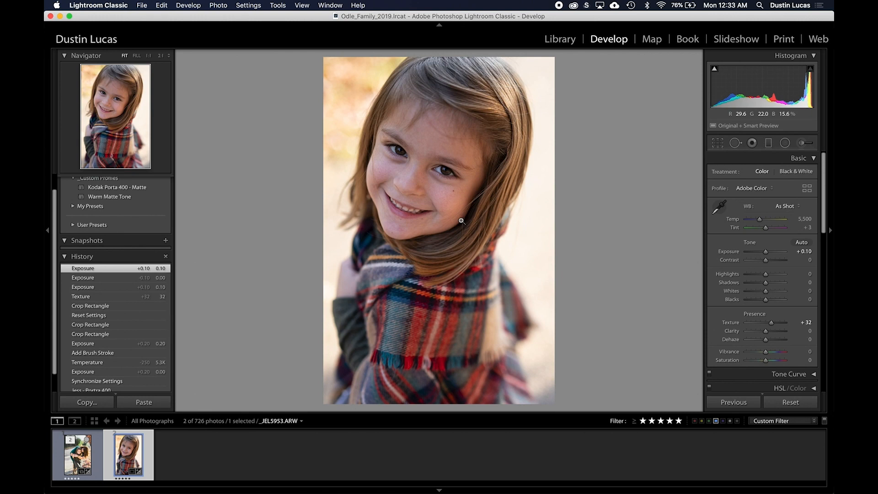
key("super+q")
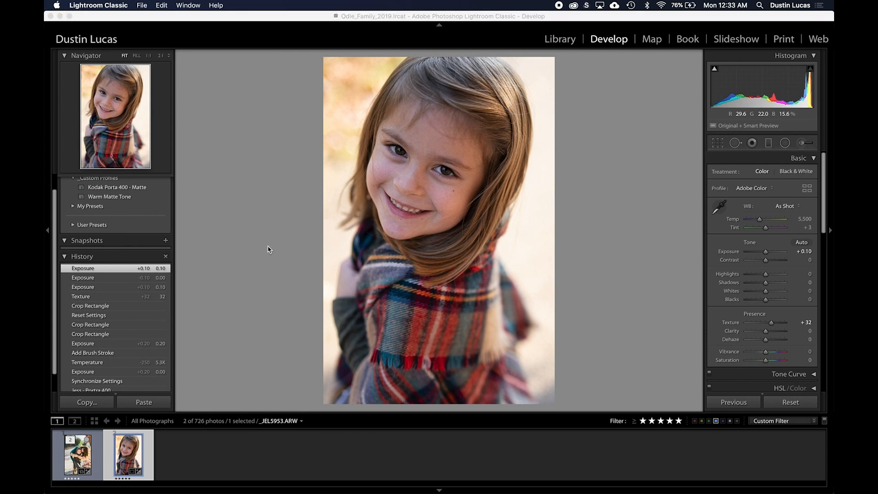
key("super+Tab")
key("Escape")
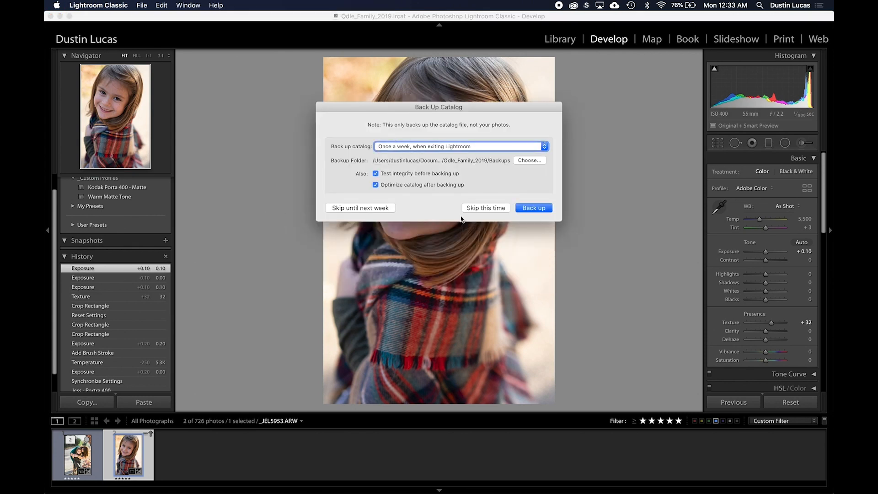
left_click(482, 207)
Step: Switch to Finder, close the 20191110 photo folder window, and reopen the 2019 family .lrcat catalog in Lightroom Classic
key("super+Tab")
key("super+Tab")
key("super+Tab")
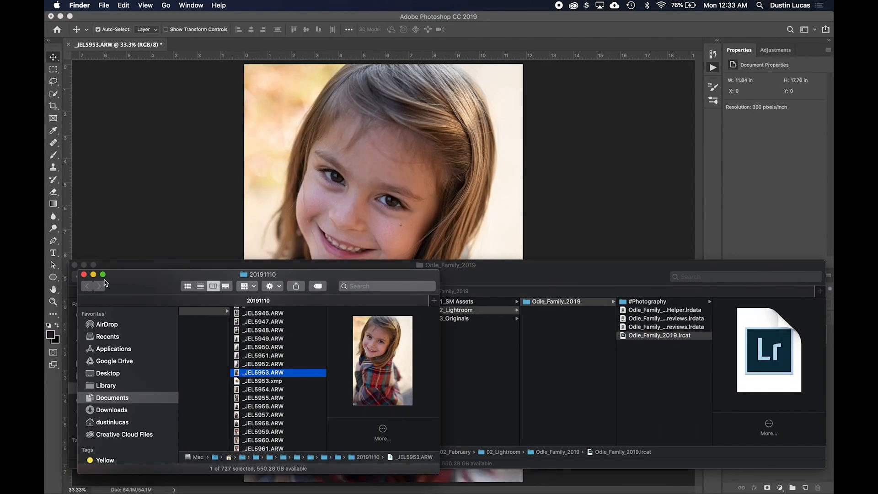
left_click(84, 274)
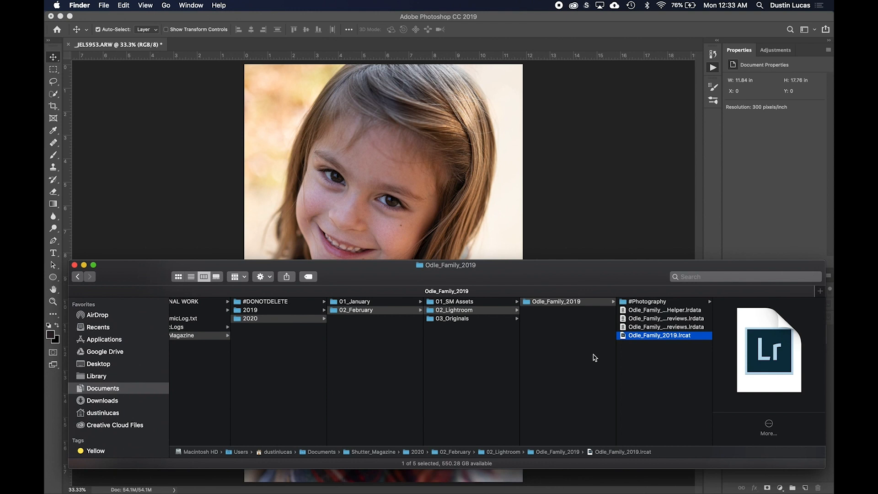
left_click(653, 355)
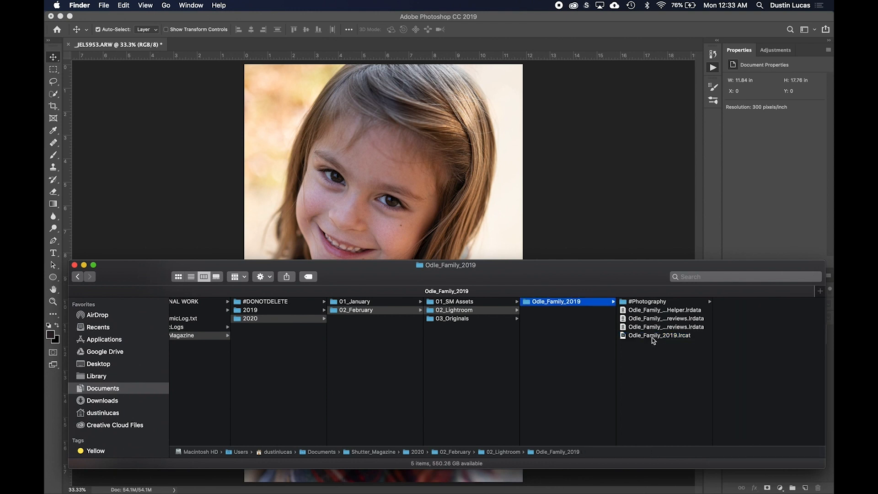
double_click(653, 336)
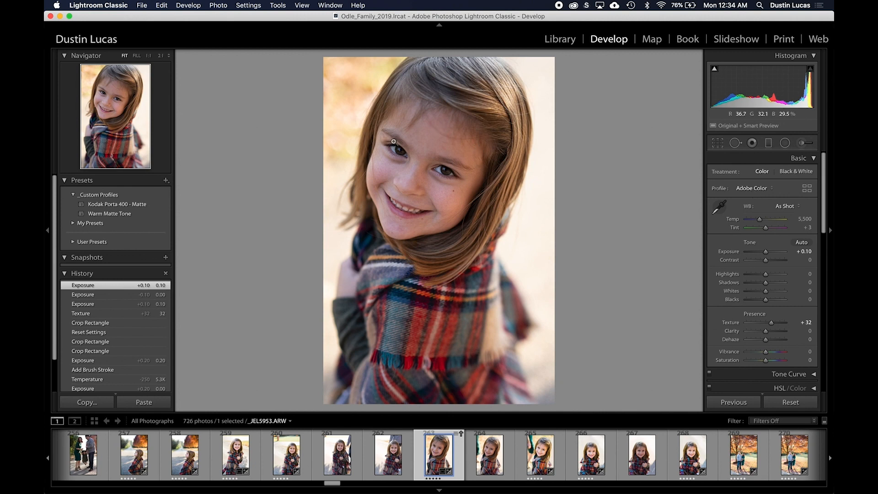
Step: Restrict the library to the attribute-filtered five-star photos and open the girl's portrait _JEL5953.ARW in Develop
key("g")
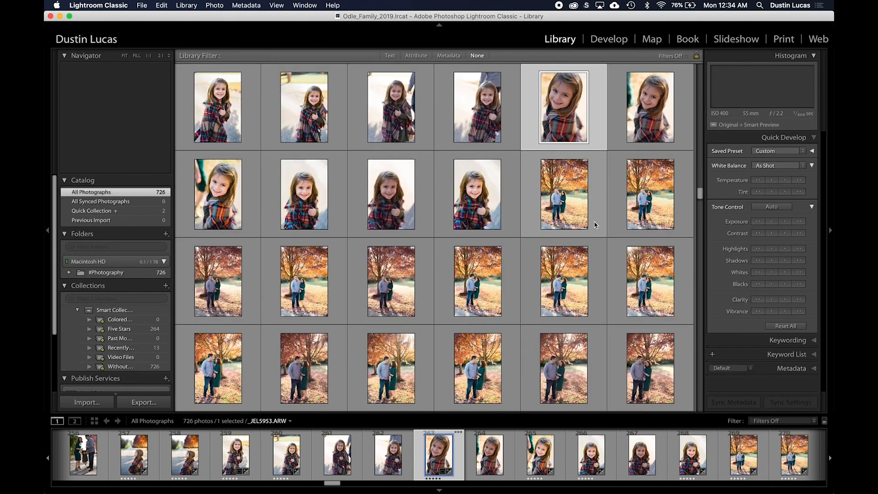
left_click(416, 55)
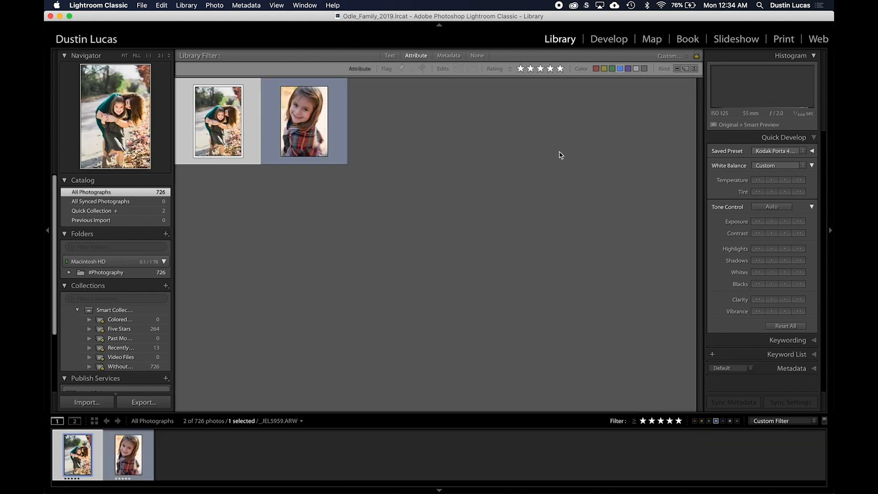
double_click(306, 133)
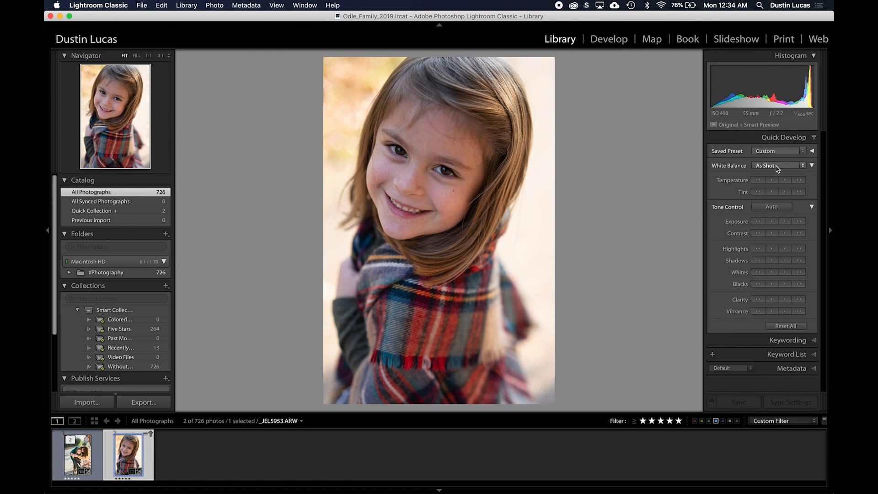
key("d")
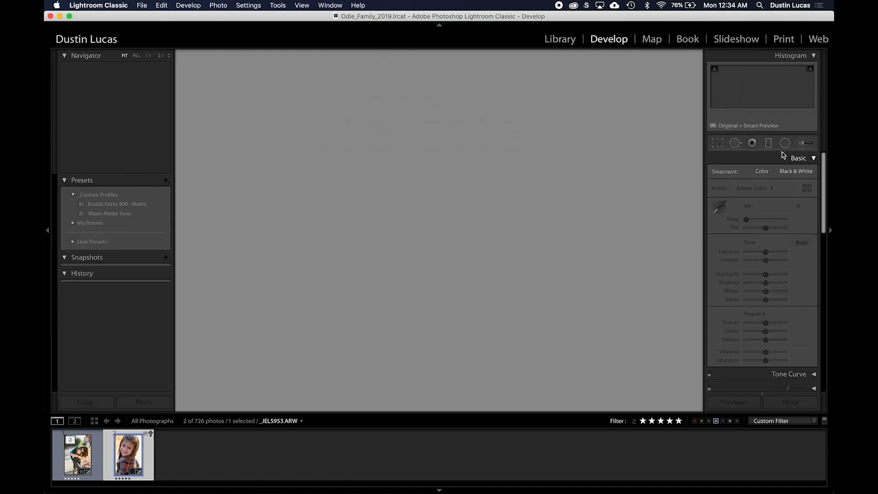
Step: Apply the Matte Warm NEW profile from the MY PROFILES group to the portrait and leave the Profile Browser
left_click(807, 189)
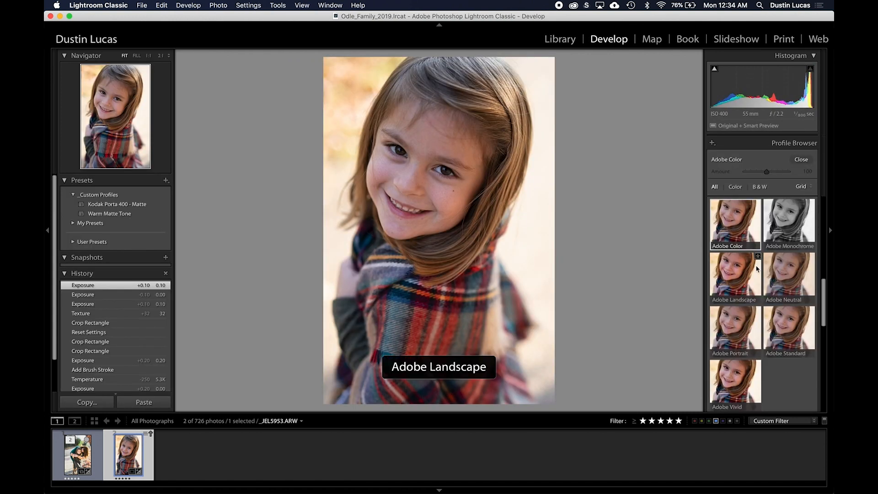
scroll(757, 268, "down", 10)
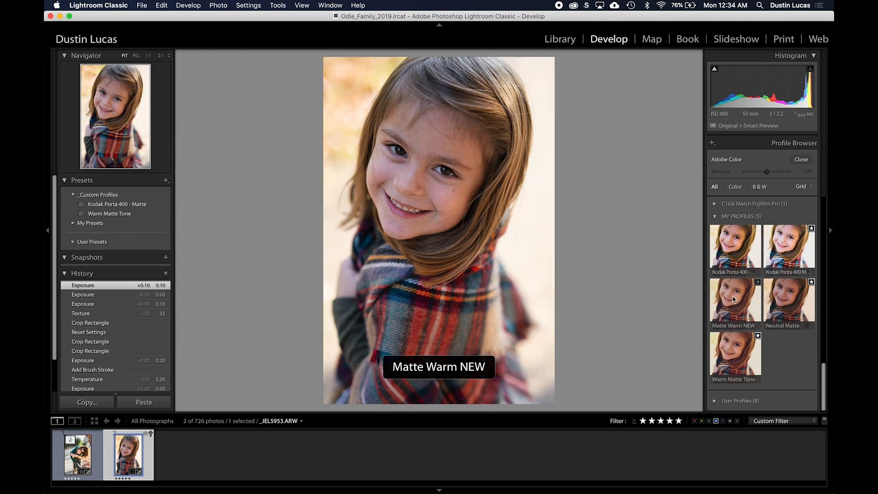
left_click(733, 299)
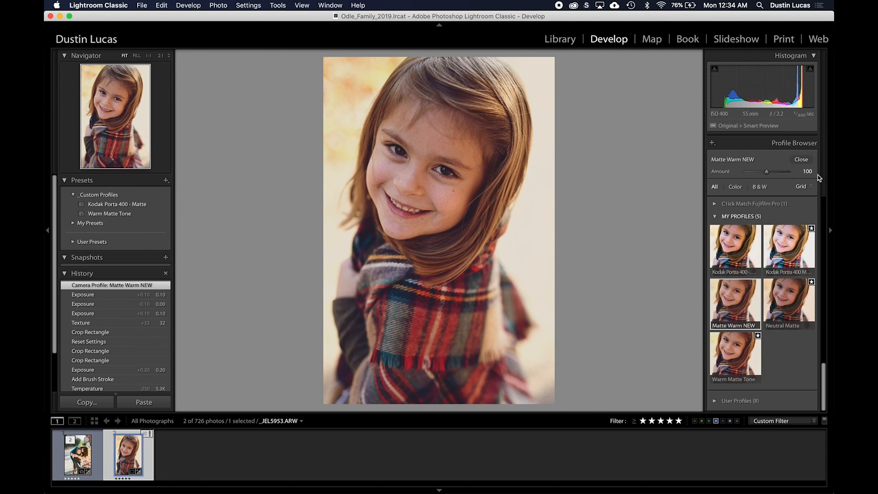
left_click(800, 159)
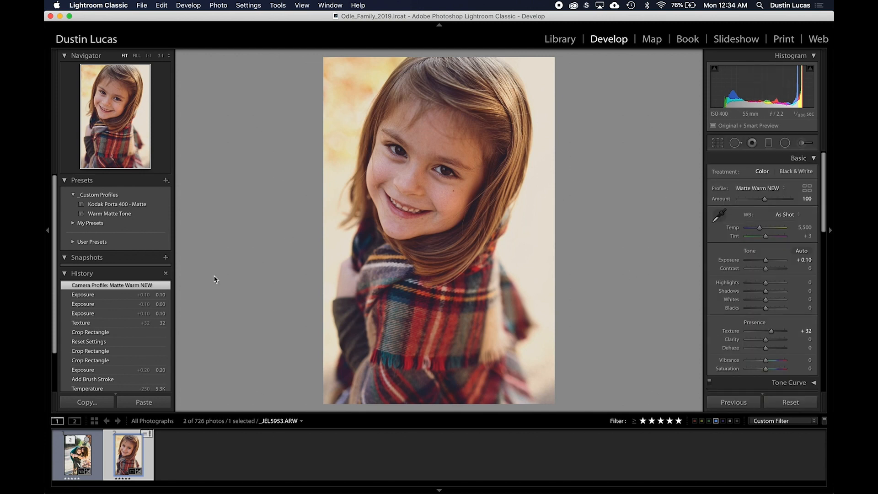
left_click(112, 285)
Step: Switch to Photoshop, run the Warm & Matte action on the portrait, expand the Matte Warm group, and view the face at 50%
key("super+Tab")
key("super+Tab")
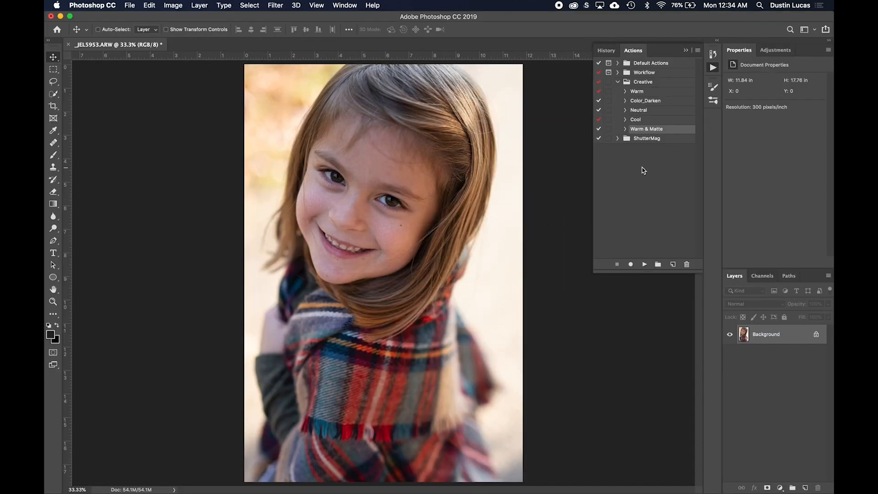
left_click(644, 264)
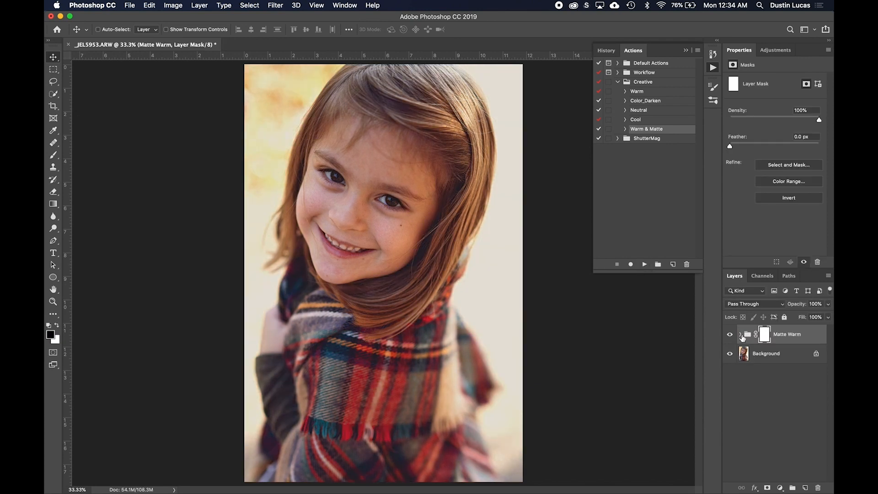
left_click(741, 335)
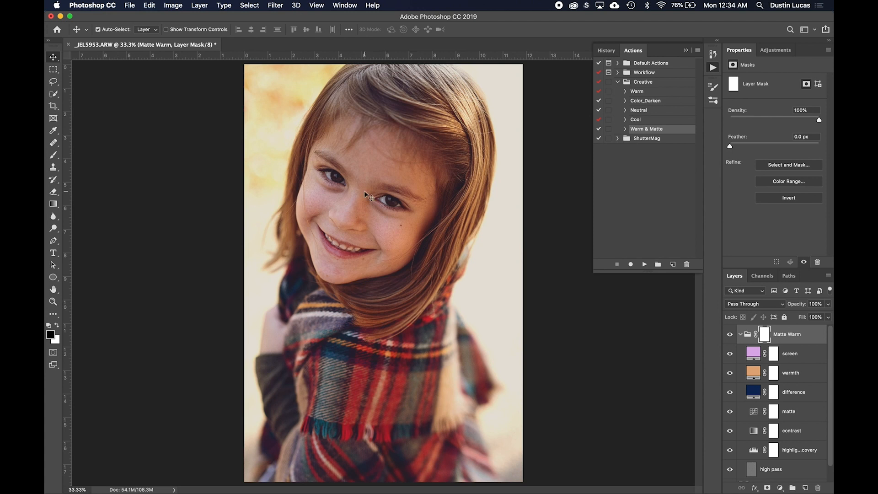
key("super+equal")
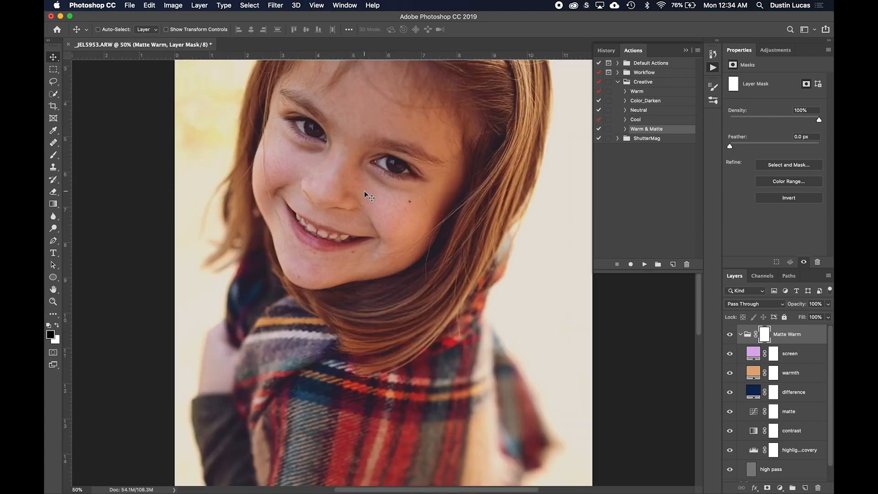
left_click_drag(376, 197, 375, 274)
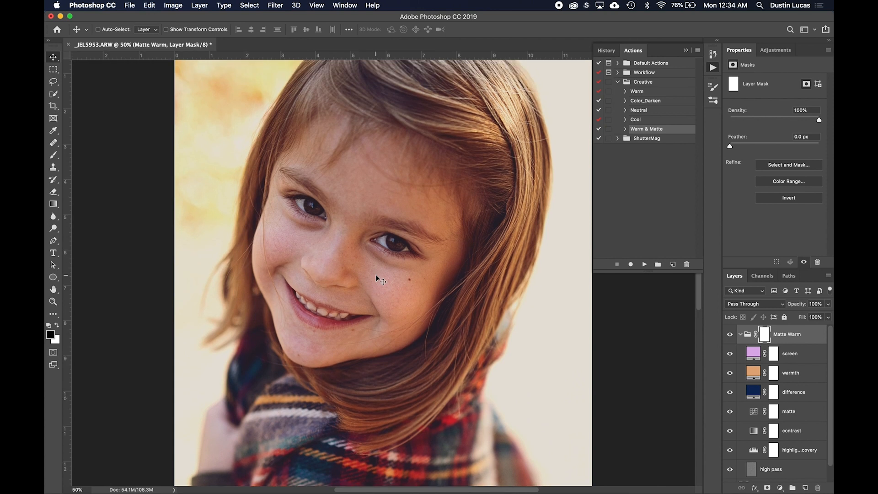
Step: Return to Lightroom Classic, zoom in on the girl's face, and hide all side panels except the develop adjustments
key("super+Tab")
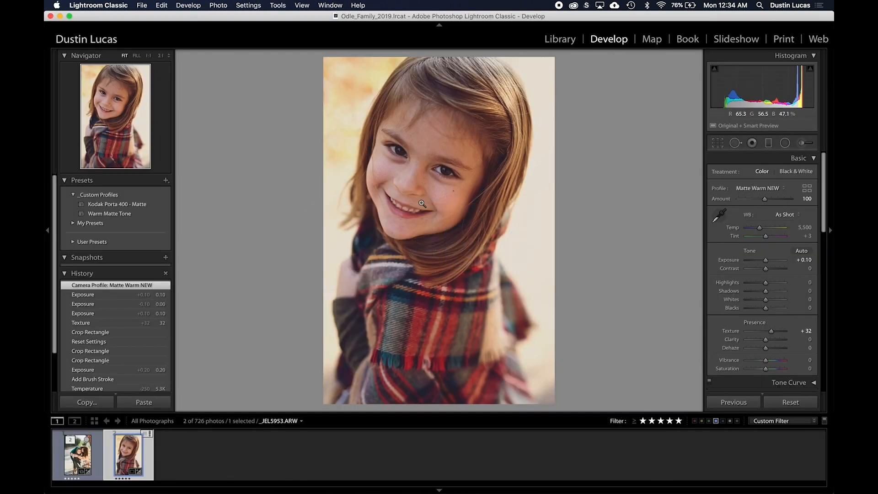
left_click(422, 204)
key("shift+Tab")
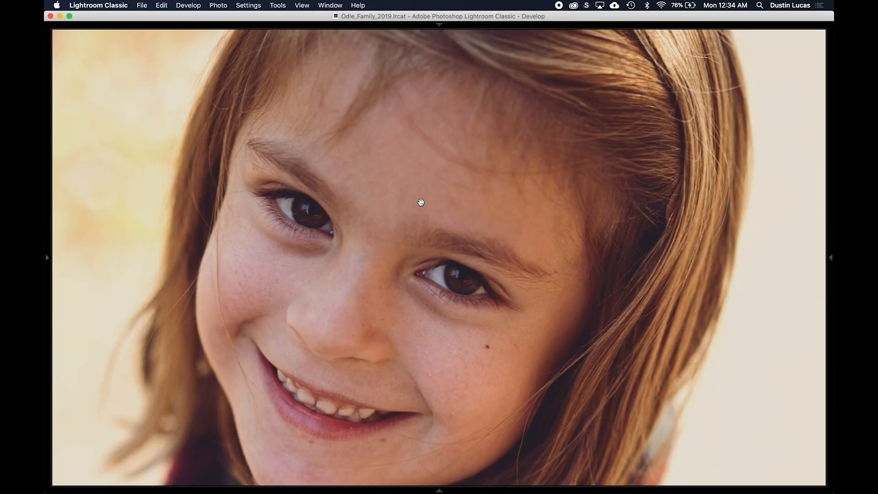
left_click(831, 257)
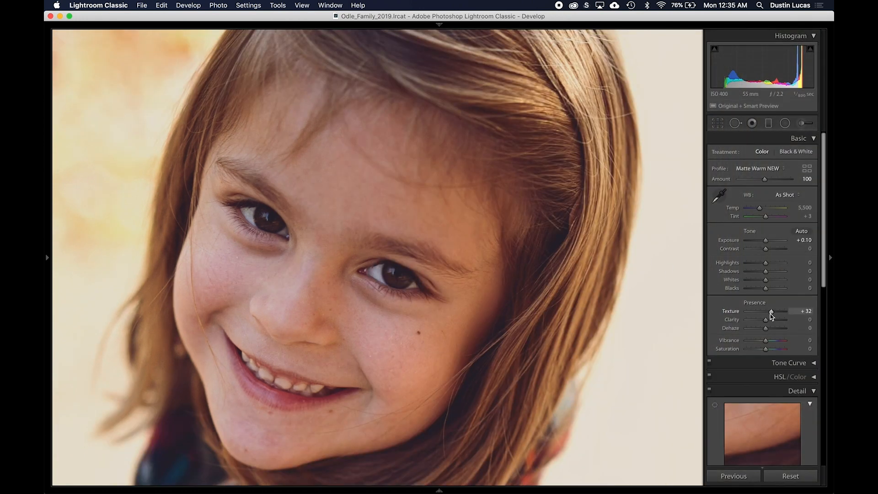
Step: Set the portrait's Clarity to +14 and its Sharpening Amount to 70
left_click_drag(772, 321, 771, 322)
scroll(770, 365, "down", 3)
scroll(770, 365, "down", 2)
left_click_drag(756, 396, 765, 399)
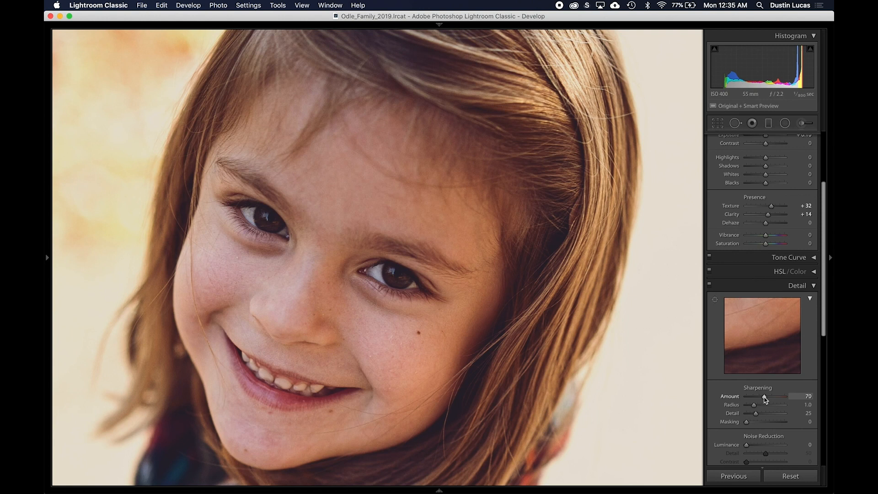
Step: Compare the face's color and detail between the Photoshop action version at 66.7% and the Lightroom Classic profile version
key("super+Tab")
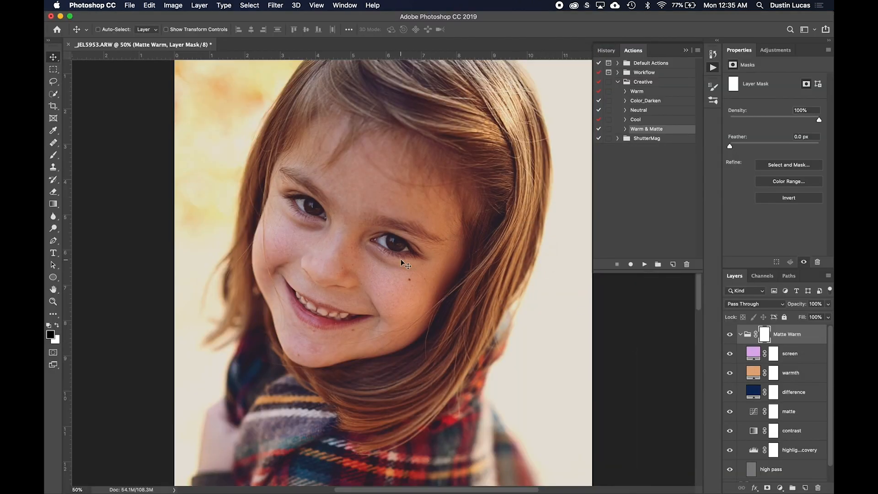
key("super+equal")
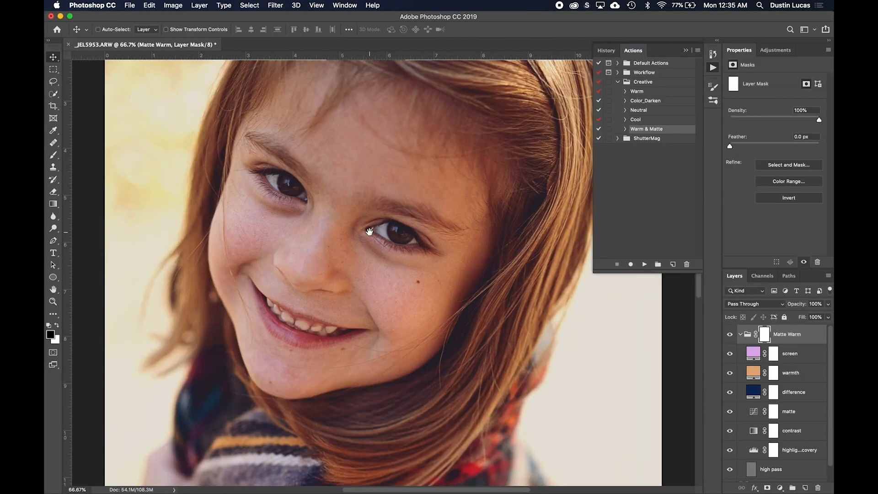
left_click_drag(370, 232, 376, 251)
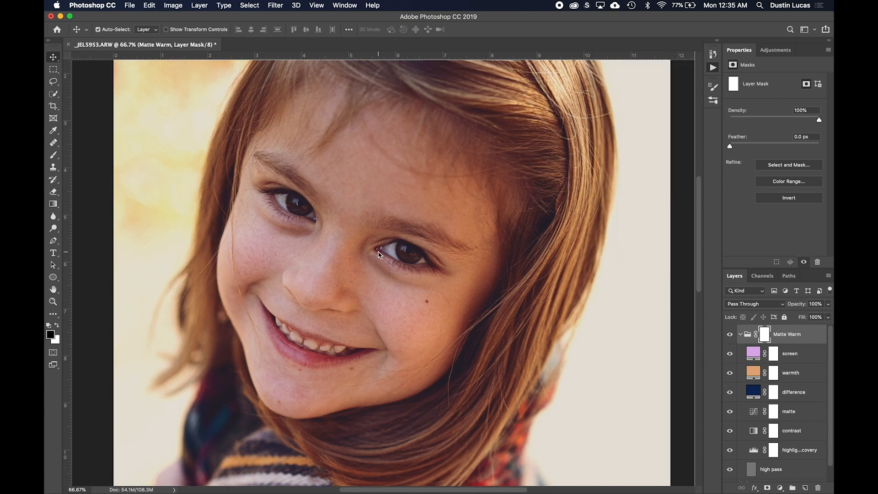
key("super+Tab")
key("super+Tab")
key("super+Tab")
key("super+Tab")
key("super+Tab")
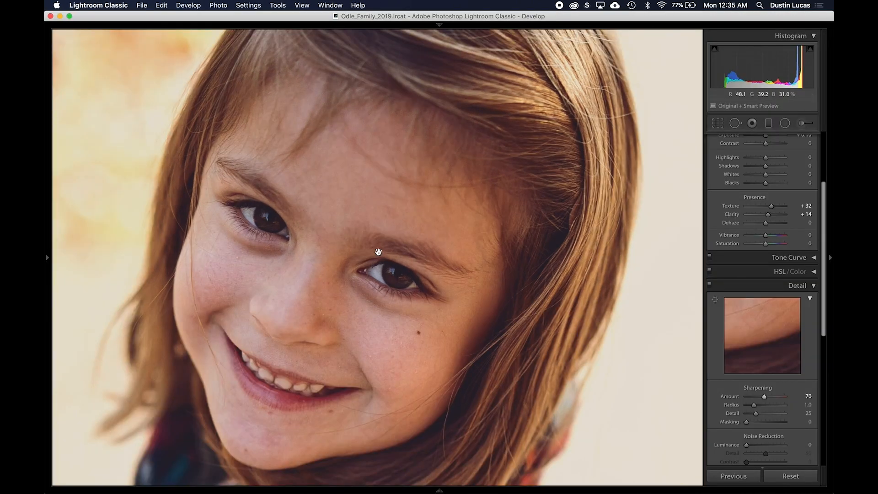
key("super+Tab")
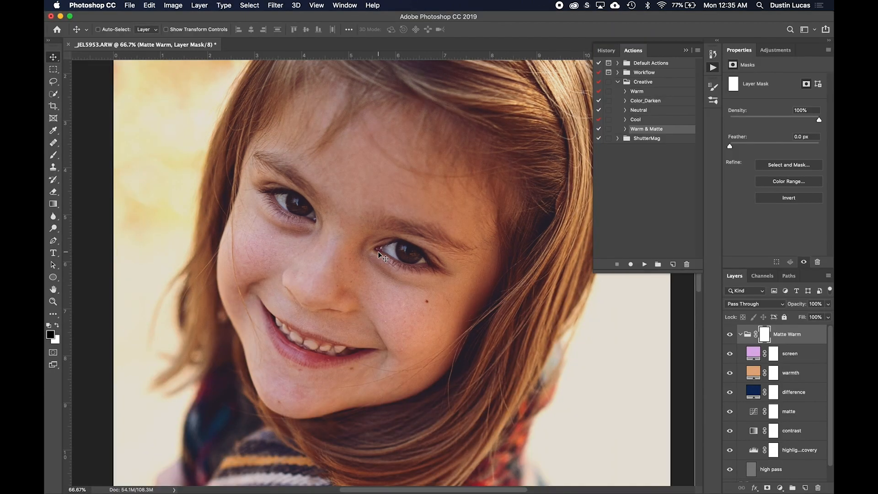
key("super+Tab")
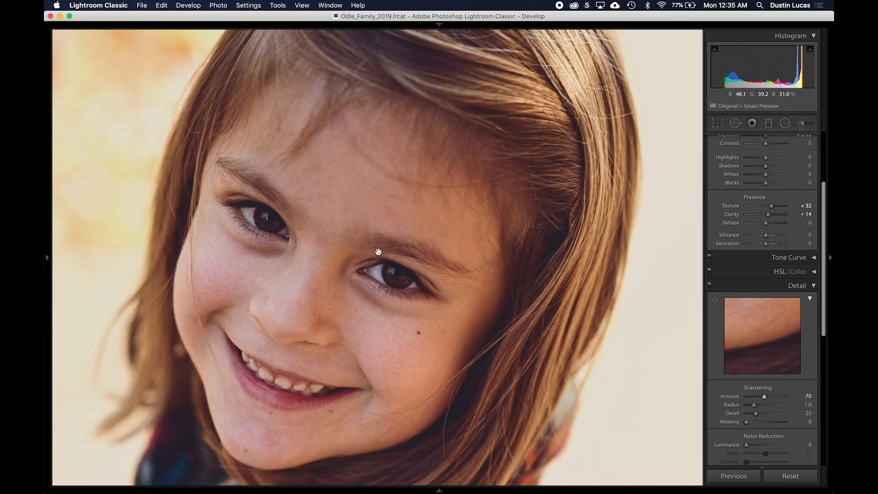
key("super+equal")
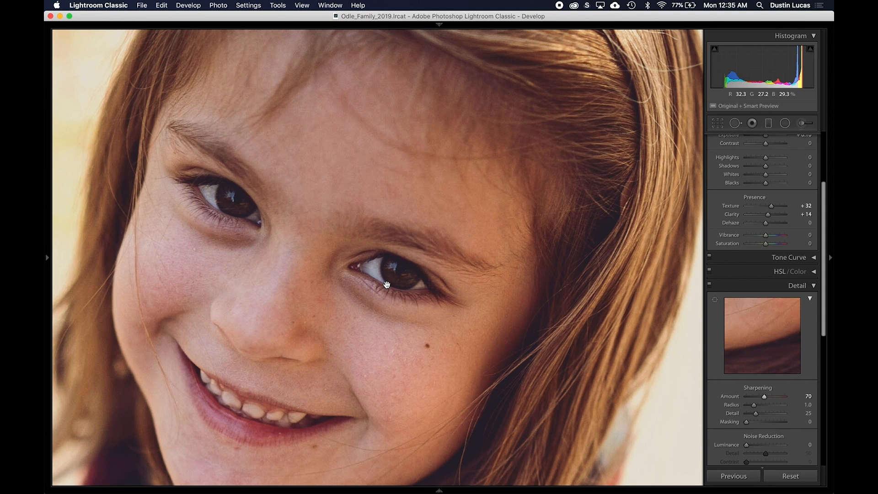
left_click(387, 285)
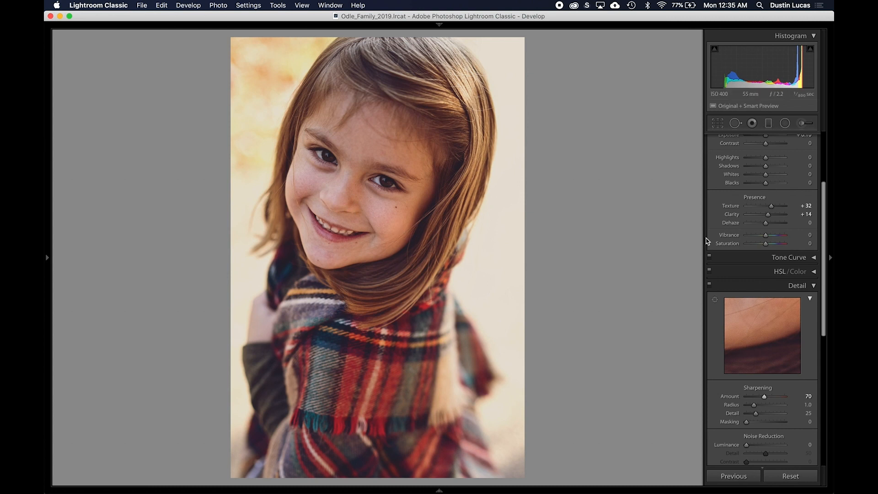
scroll(814, 258, "up", 5)
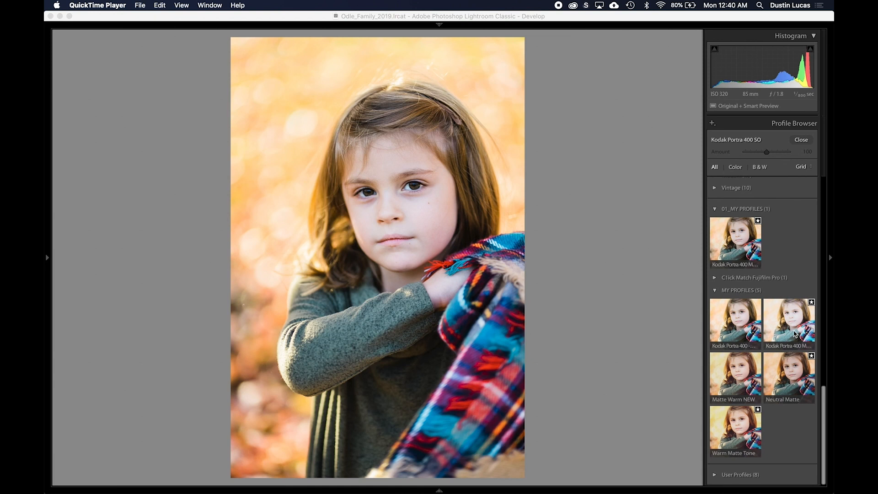
Step: Examine the custom profiles in the 01_MY PROFILES, MY PROFILES, User Profiles and Favorites groups of the Profile Browser
left_click(666, 340)
left_click(777, 330)
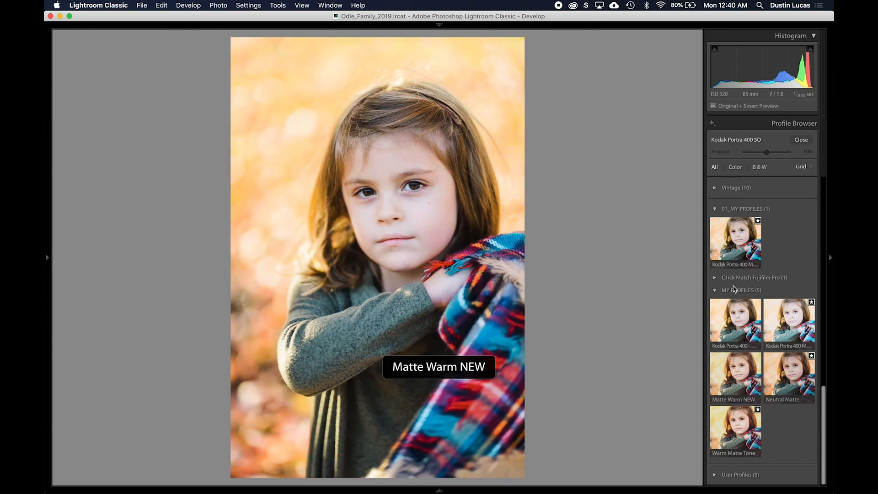
scroll(730, 247, "up", 2)
scroll(731, 256, "down", 2)
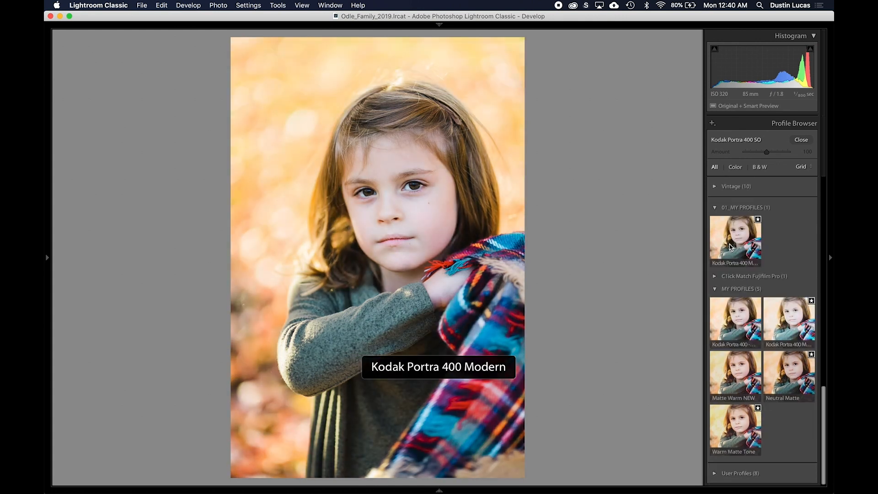
left_click(714, 474)
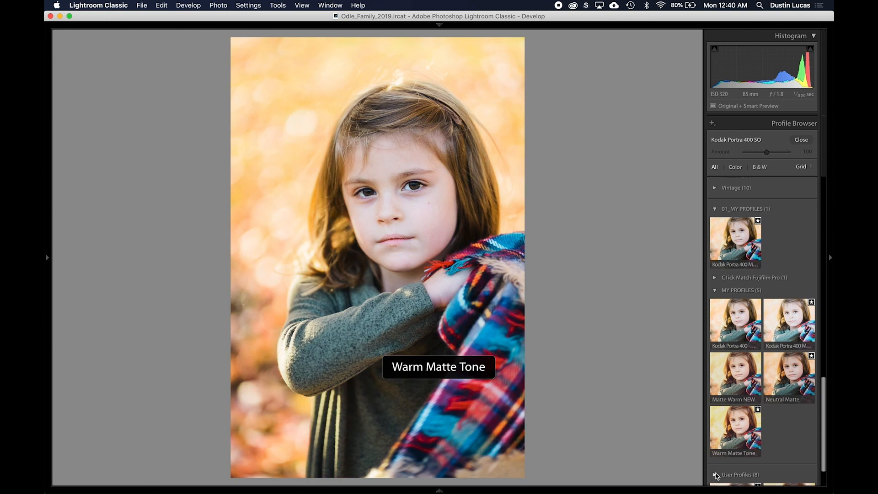
scroll(784, 404, "down", 10)
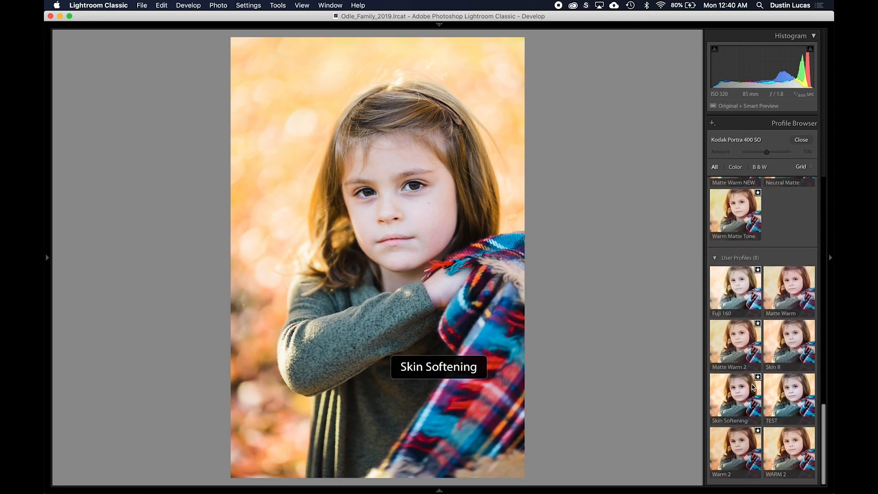
scroll(736, 393, "up", 15)
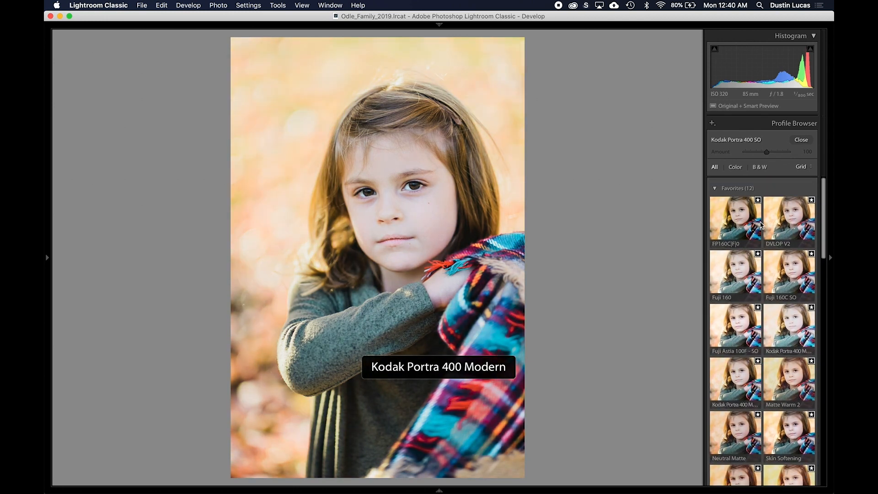
Step: Apply the Neutral Matte profile from the Favorites group to the portrait and lower its Amount slightly below 100
scroll(739, 296, "down", 2)
scroll(738, 296, "down", 3)
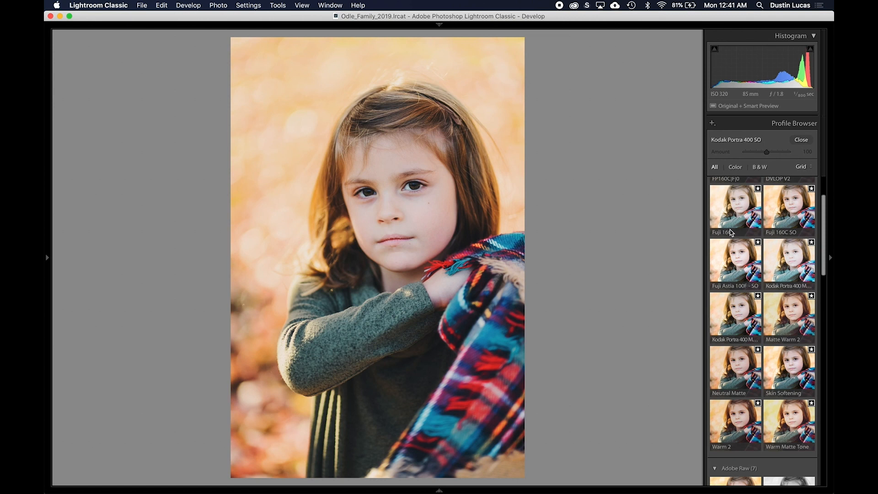
left_click(731, 368)
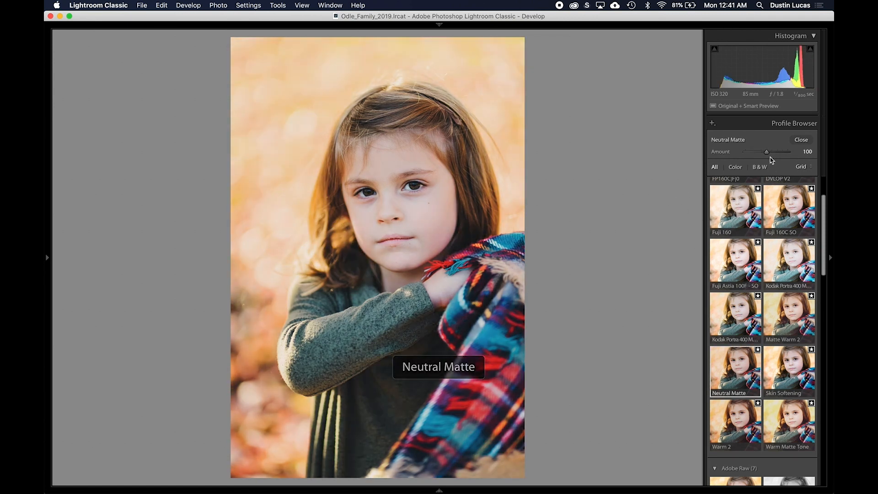
left_click_drag(768, 154, 784, 156)
double_click(722, 152)
left_click_drag(766, 153, 762, 155)
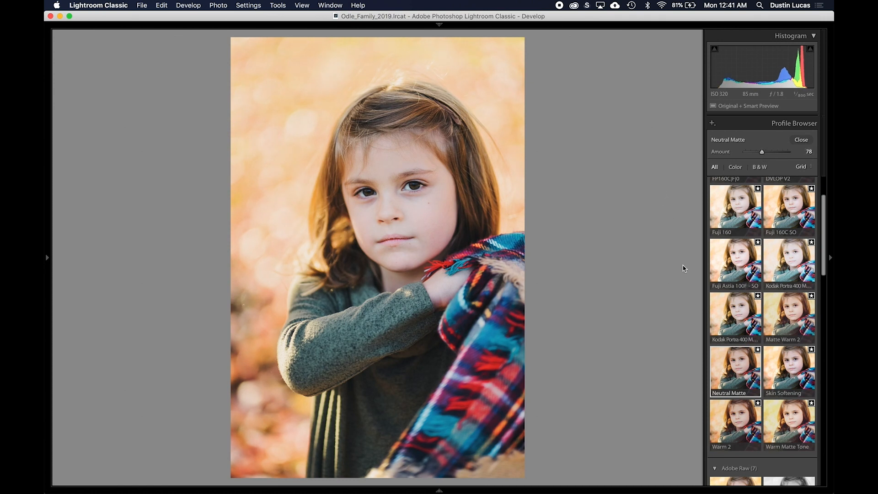
mouse_move(761, 152)
left_mouse_down()
mouse_move(744, 153)
mouse_move(763, 156)
left_mouse_up()
Step: Create virtual copies of all the five-star photos in the Library grid and label the copies yellow
key("g")
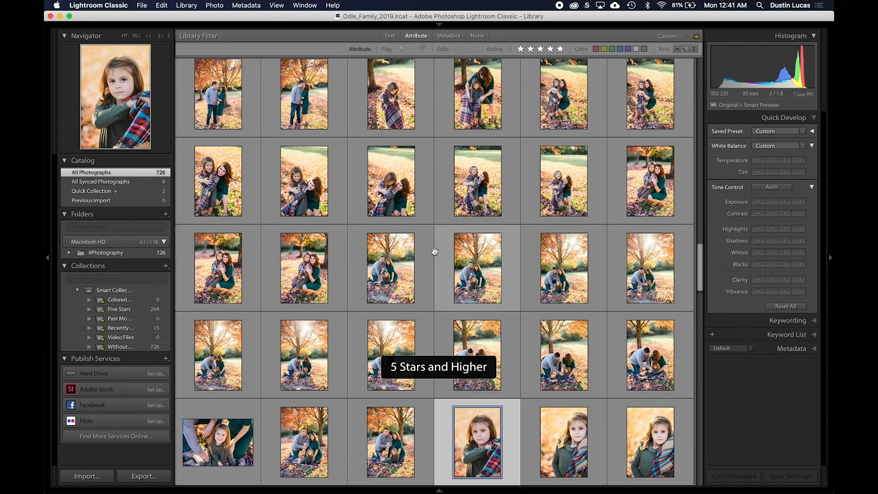
key("super+a")
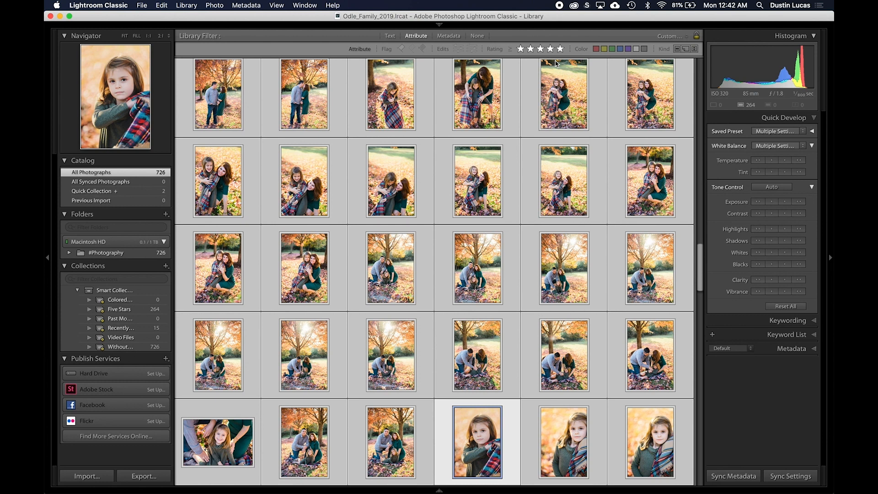
key("super+apostrophe")
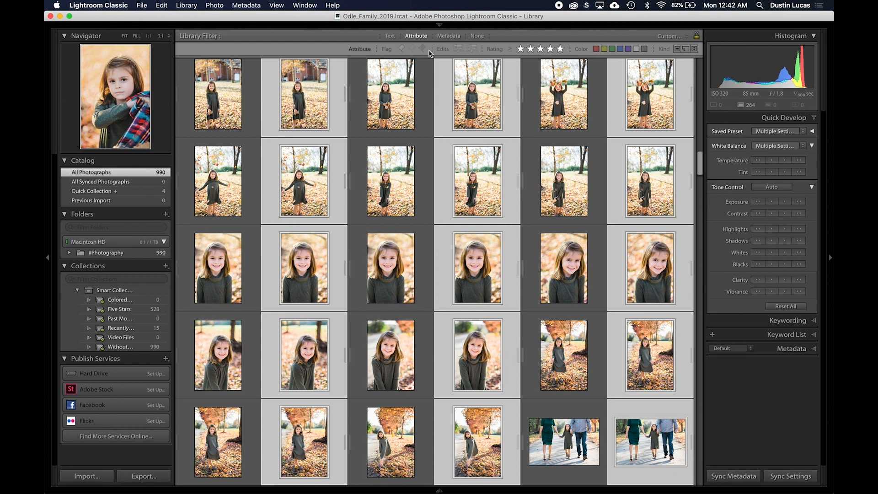
key("7")
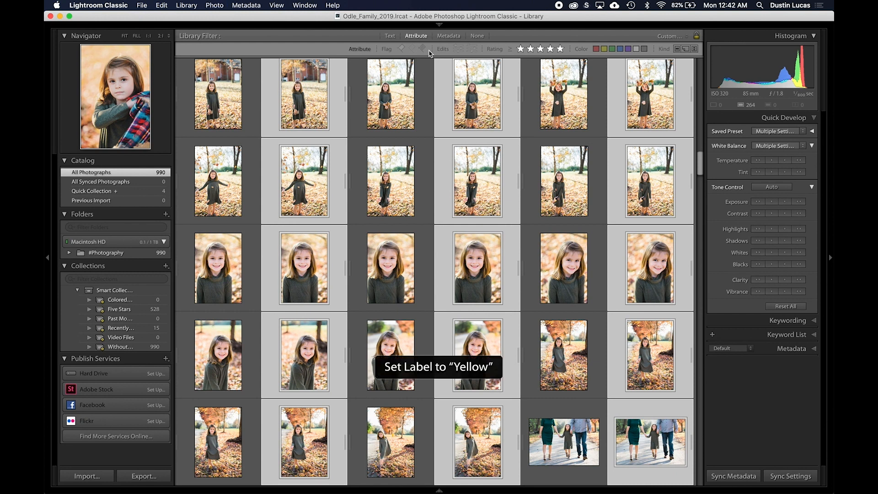
Step: Filter the five-star photos to the yellow-labeled copies and convert all of them to black and white
left_click(451, 37)
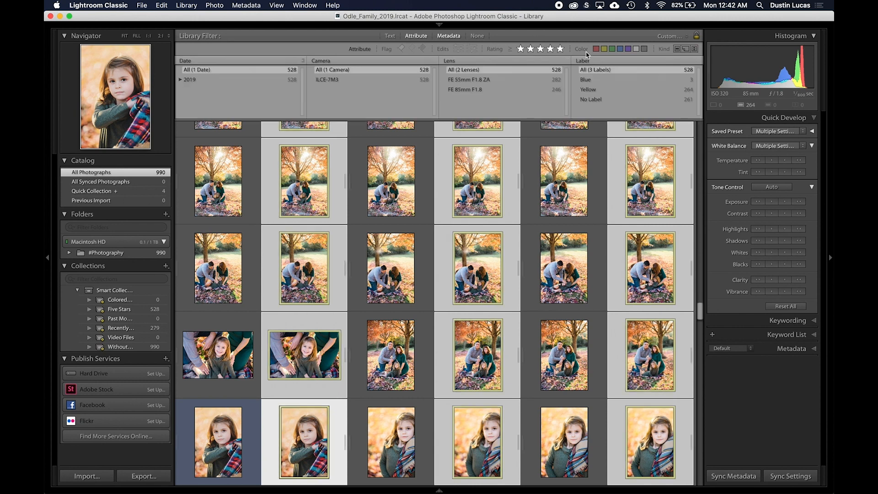
left_click(603, 49)
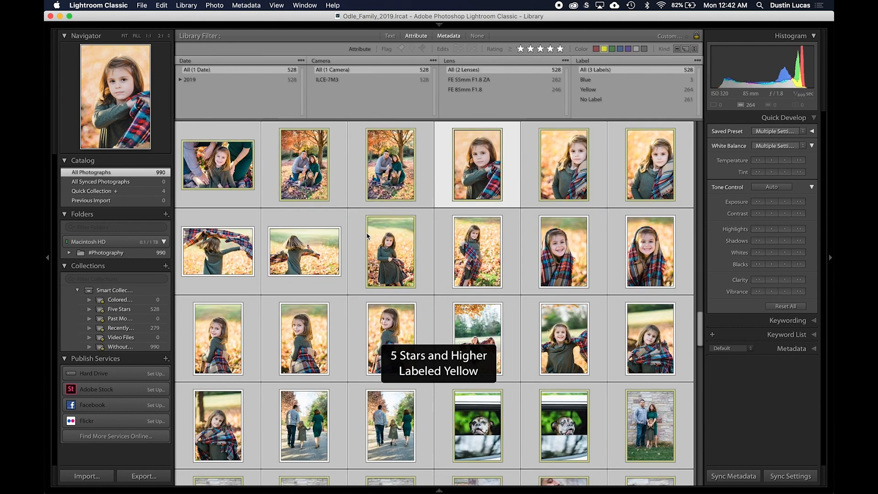
left_click(775, 132)
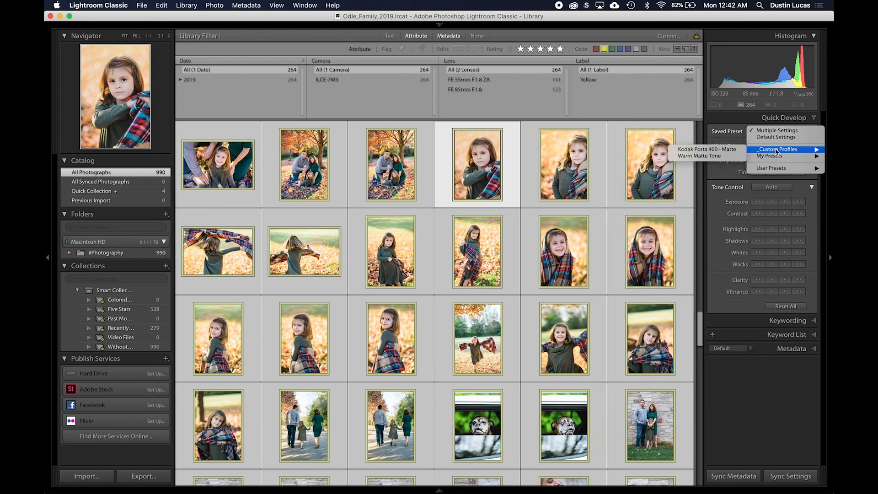
mouse_move(773, 168)
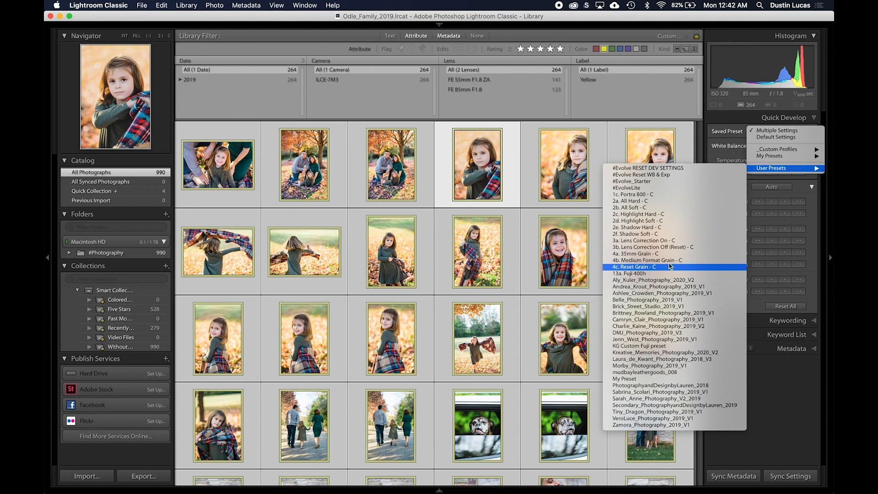
left_click(566, 16)
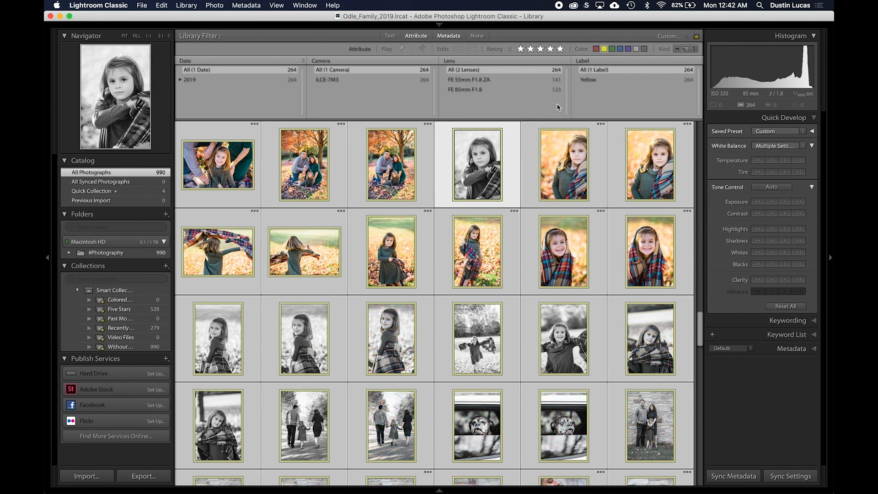
Step: Remove the yellow filter, then create green-labeled virtual copies of all the five-star photos that have no label
key("super+alt+5")
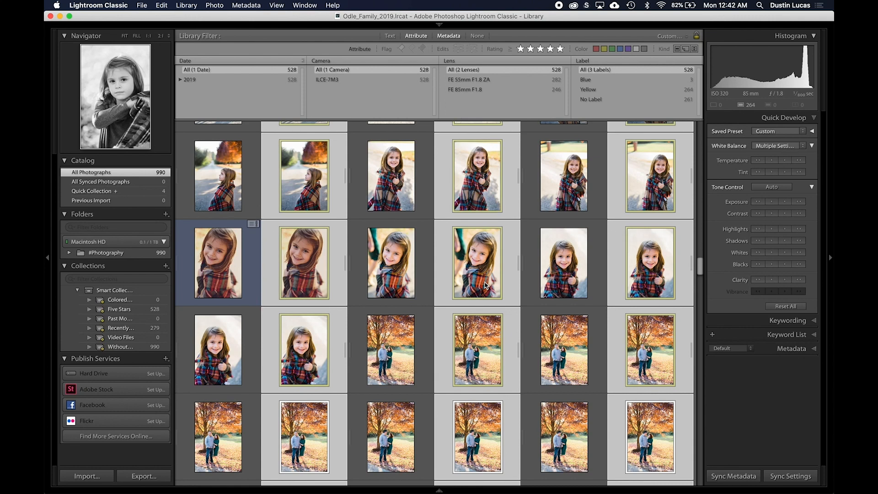
scroll(485, 285, "up", 15)
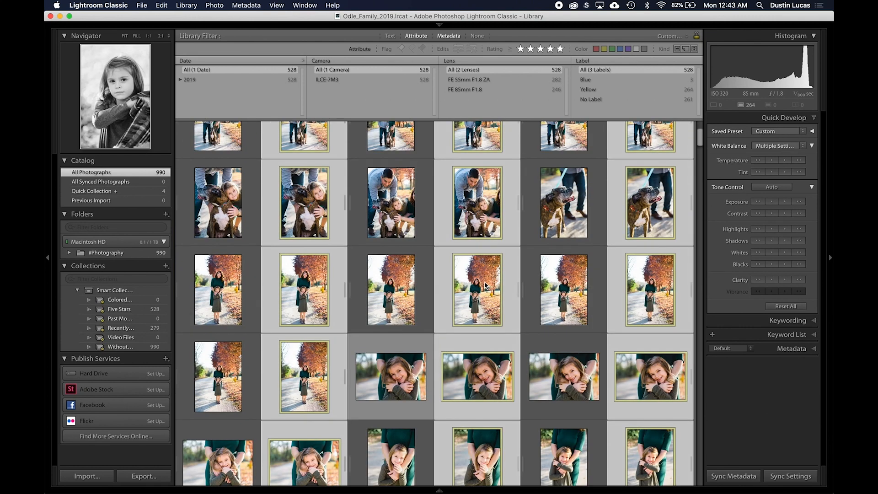
scroll(485, 286, "up", 3)
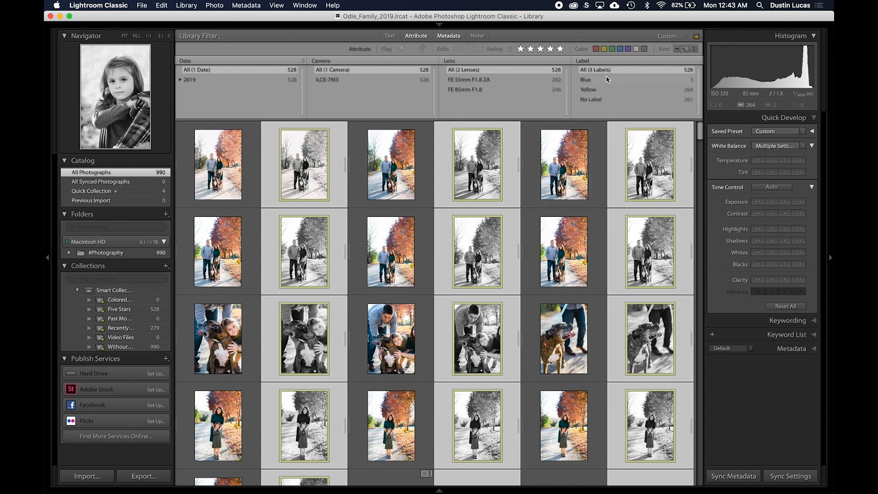
left_click(594, 100)
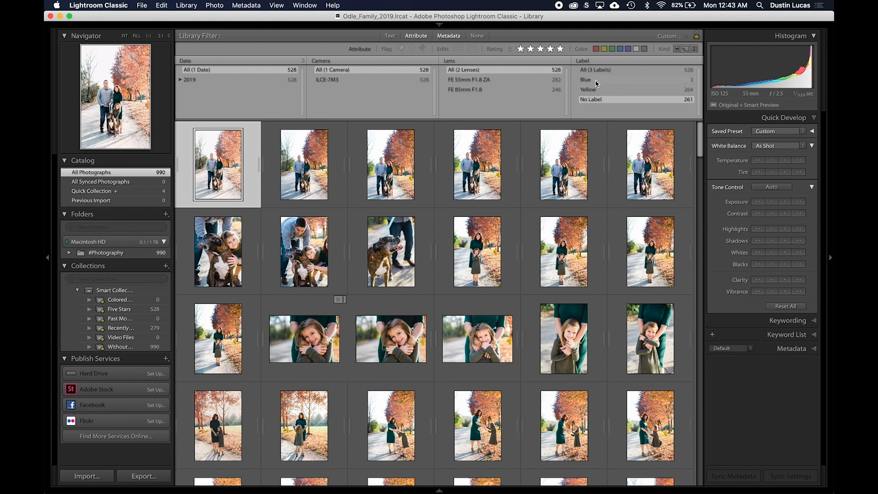
left_click(593, 107)
left_click(594, 100)
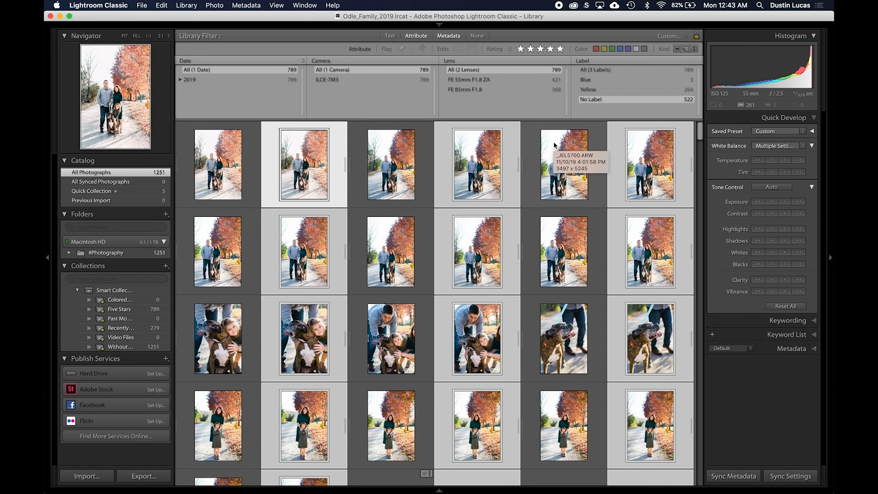
key("8")
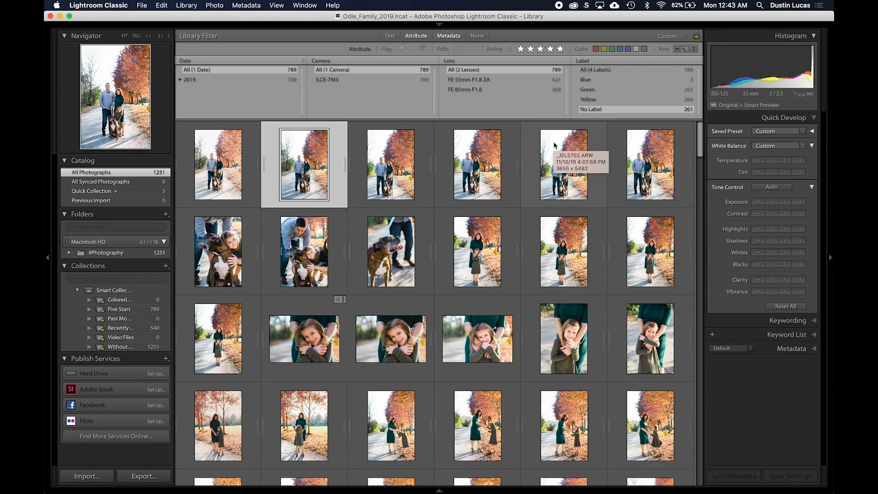
Step: Show only the green-labeled copies and apply the Warm Matte Tone preset from the _Custom Profiles group to all of them
left_click(624, 89)
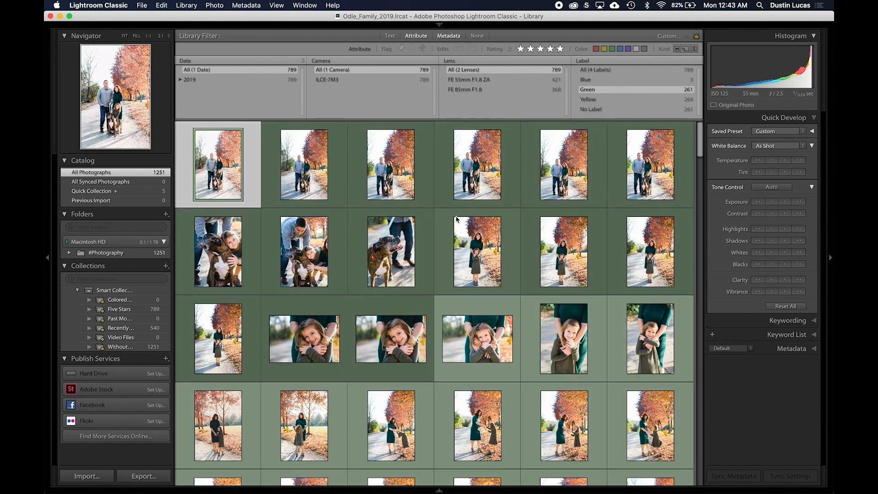
key("super+a")
left_click(784, 132)
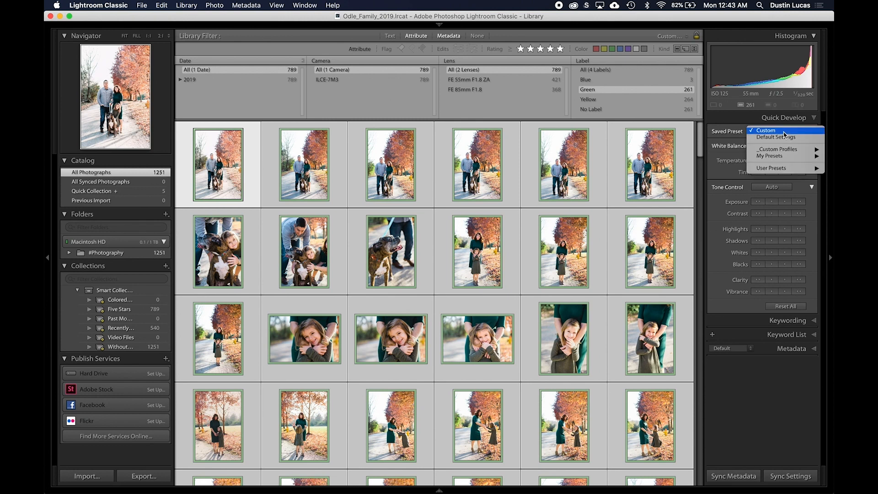
mouse_move(780, 151)
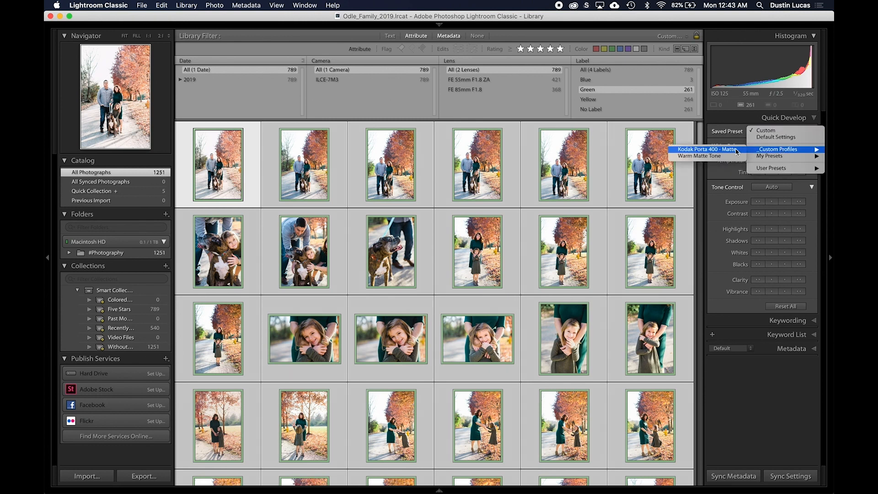
left_click(707, 156)
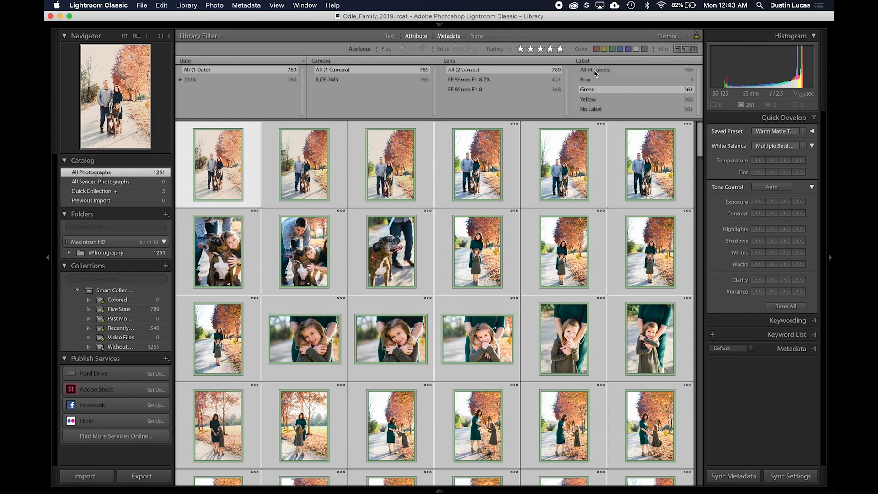
Step: Filter the grid to the Green, Yellow and No Label photos together and enlarge the thumbnails to three per row
left_click(593, 109, "shift")
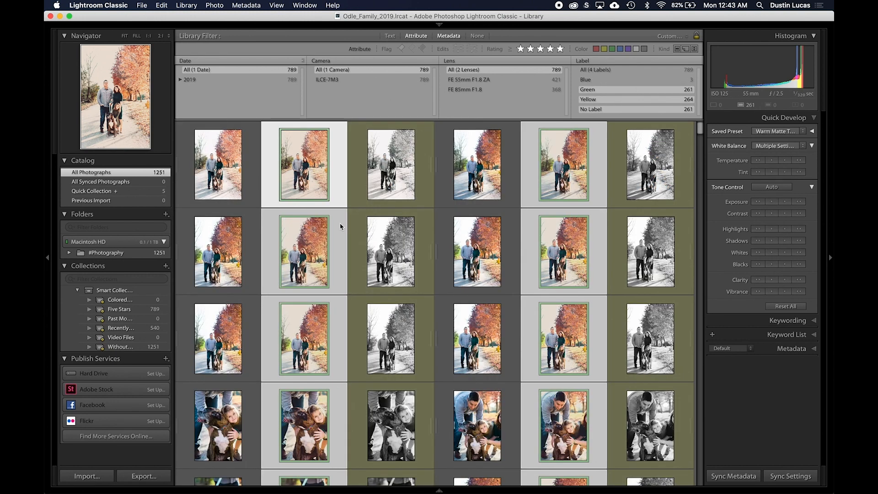
key("equal")
key("equal")
key("equal")
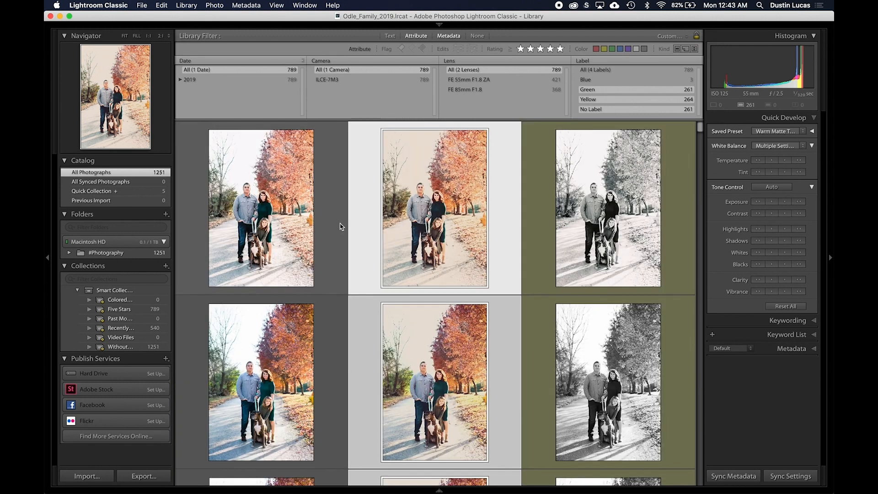
Step: Compare the original, warm matte and black-and-white versions of the first family portrait in Survey view with the side panels hidden
left_click(340, 226)
left_click(620, 207, "shift")
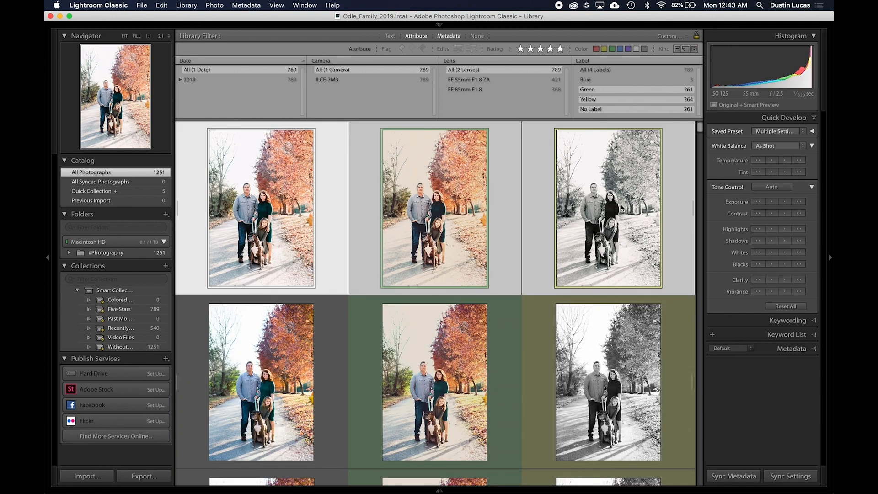
key("n")
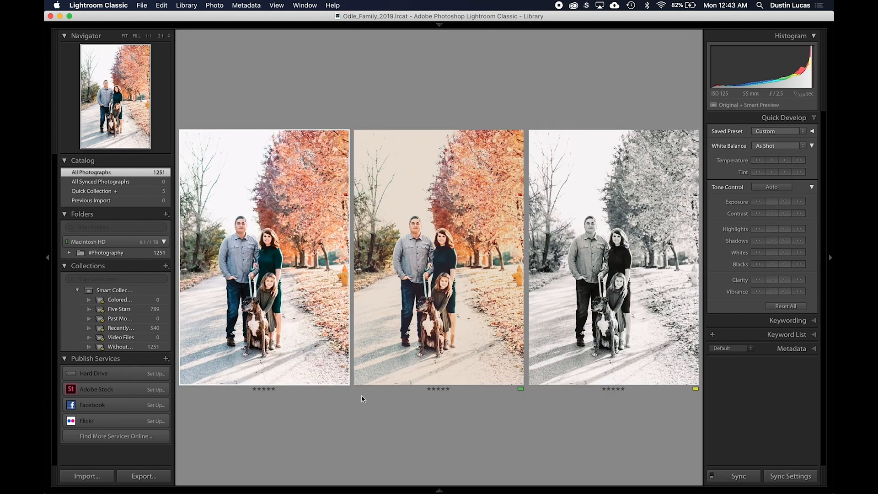
key("Tab")
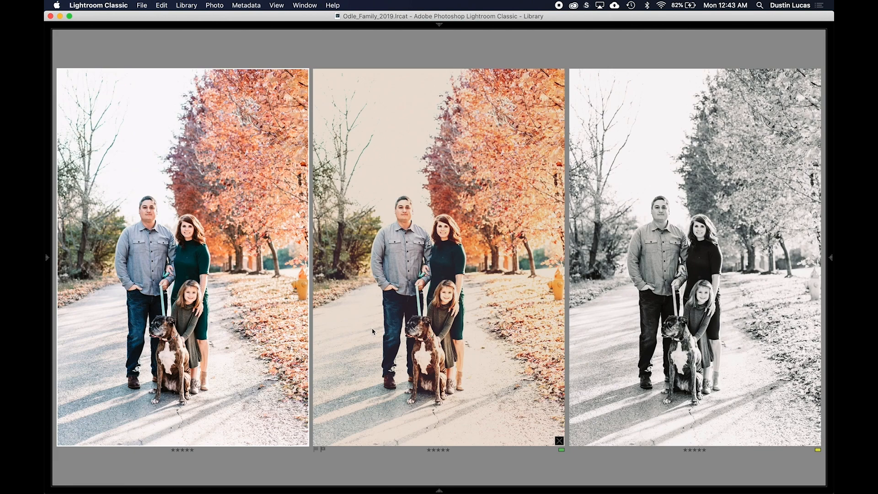
Step: Look through the versions in the grid and survey the first family portrait's three versions side by side again
key("g")
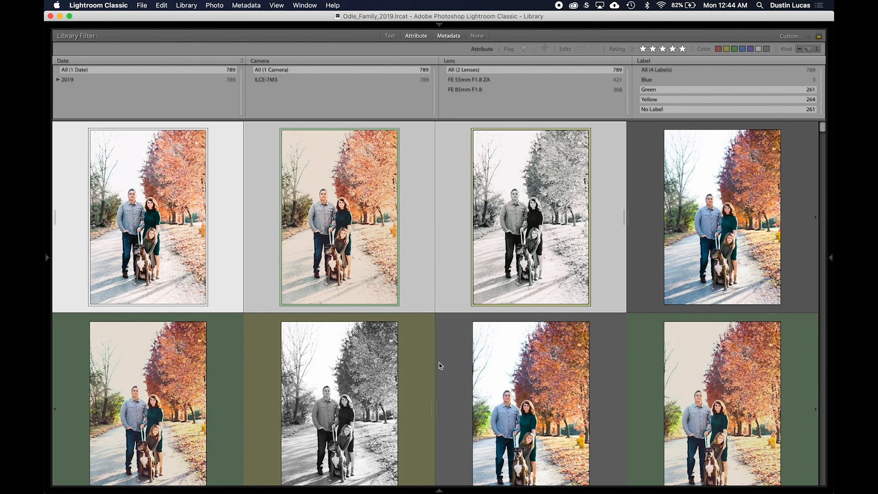
scroll(439, 364, "down", 10)
scroll(440, 365, "down", 10)
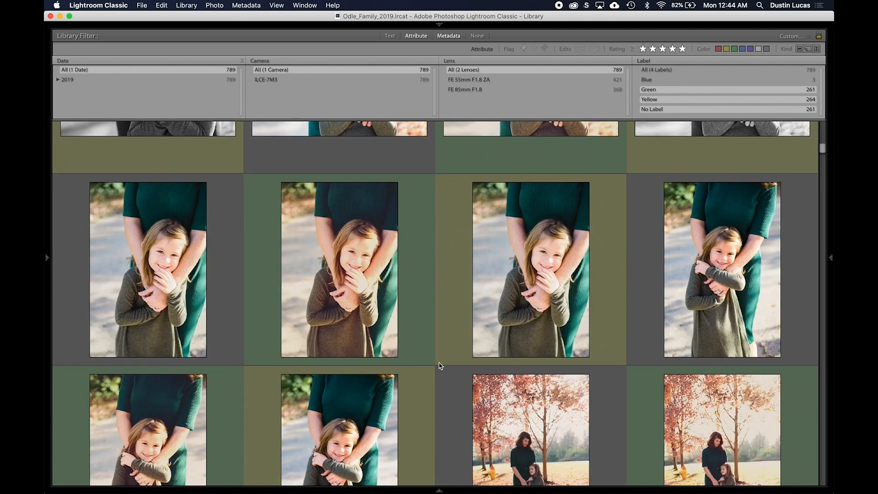
scroll(440, 365, "up", 10)
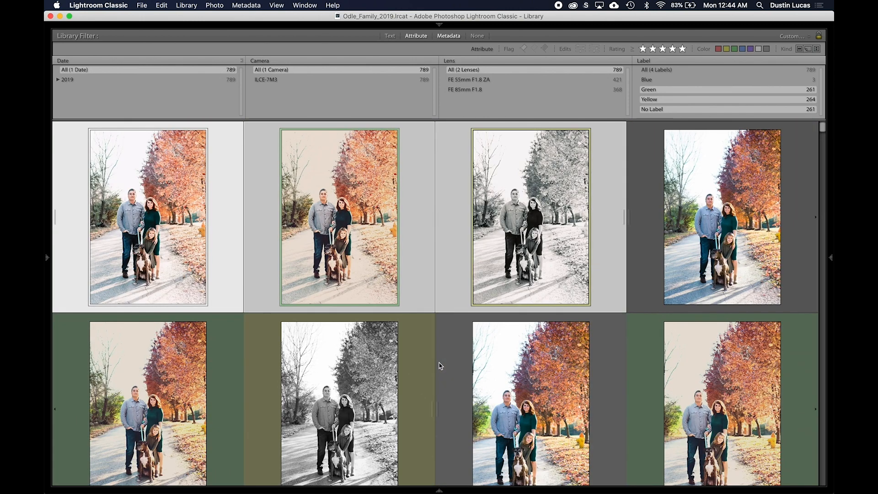
key("n")
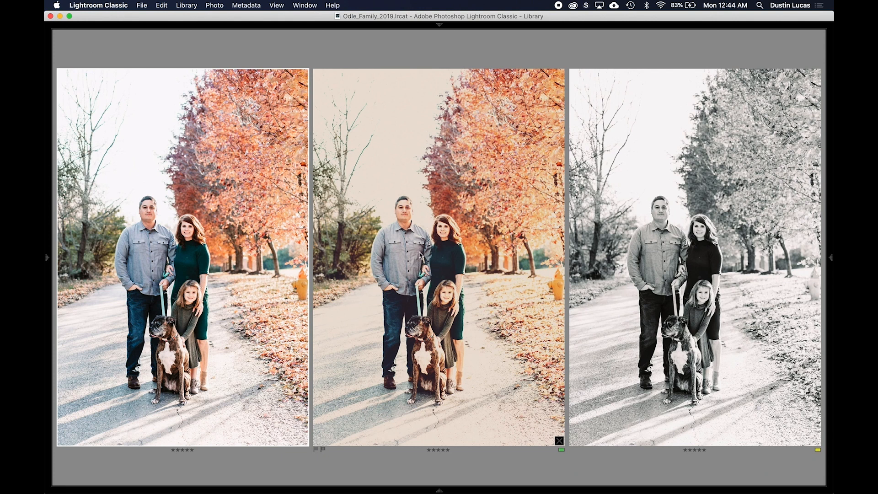
key("g")
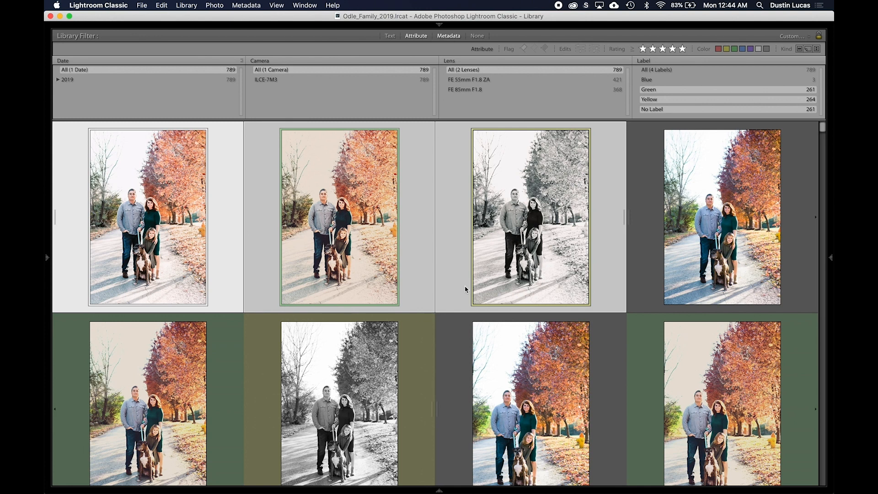
Step: Shrink the grid thumbnails, survey the three versions of the landscape portrait of the girl with her hands at her chin, and return to the grid
key("minus")
key("minus")
key("minus")
key("minus")
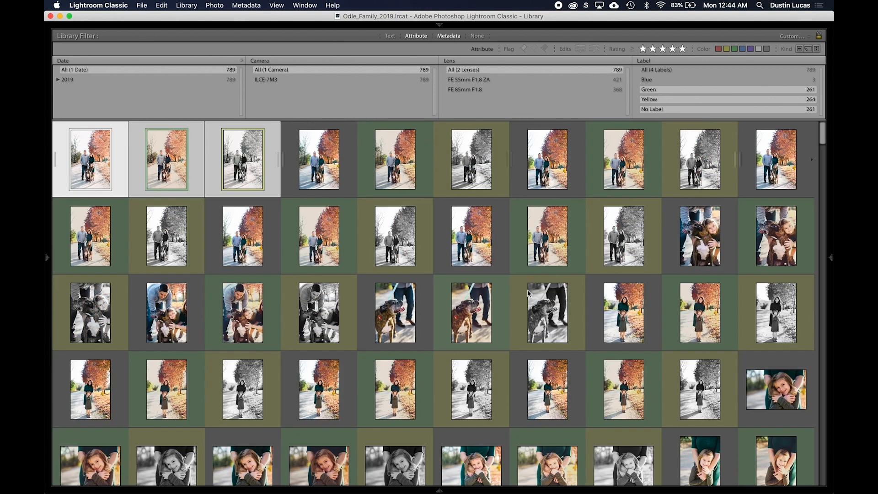
scroll(528, 292, "down", 5)
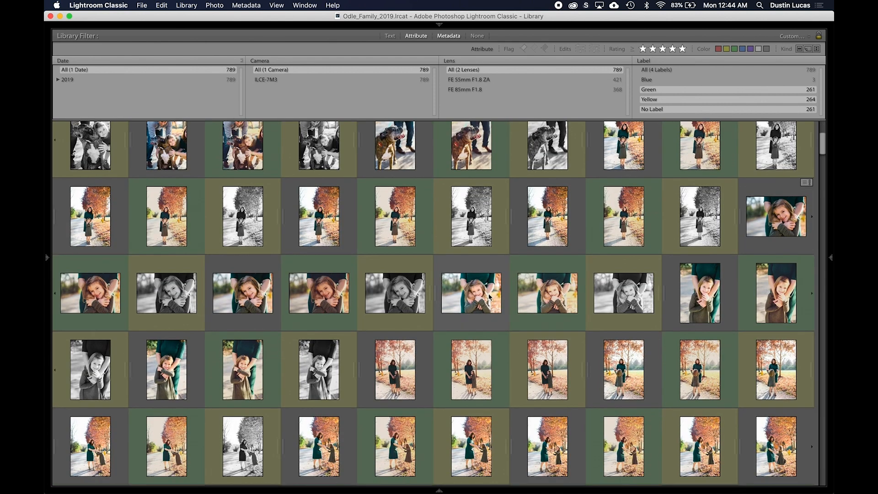
left_click(490, 296)
left_click(614, 295, "shift")
key("n")
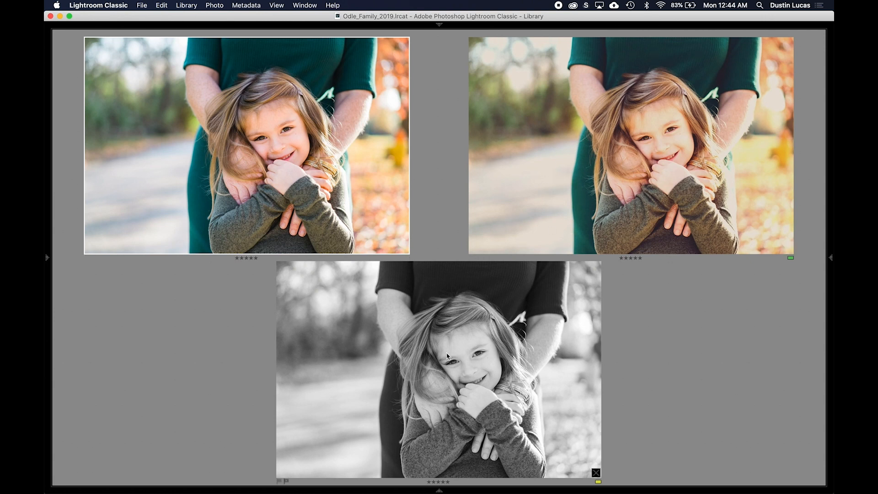
key("g")
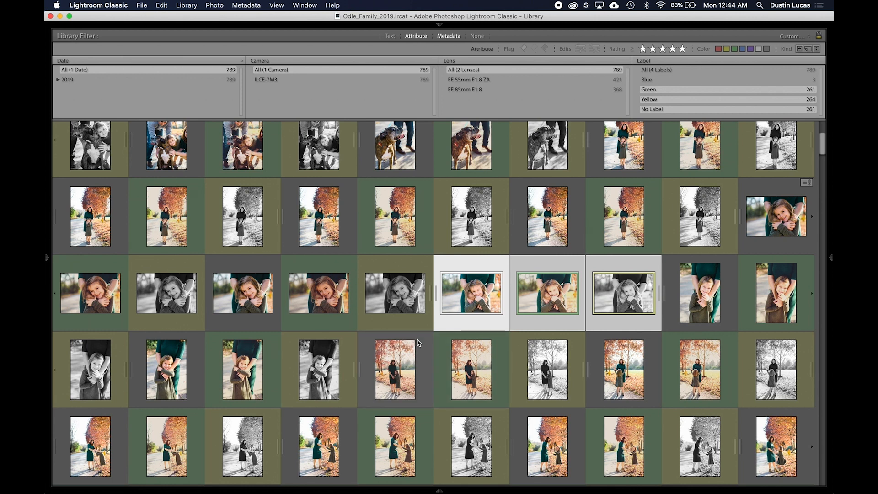